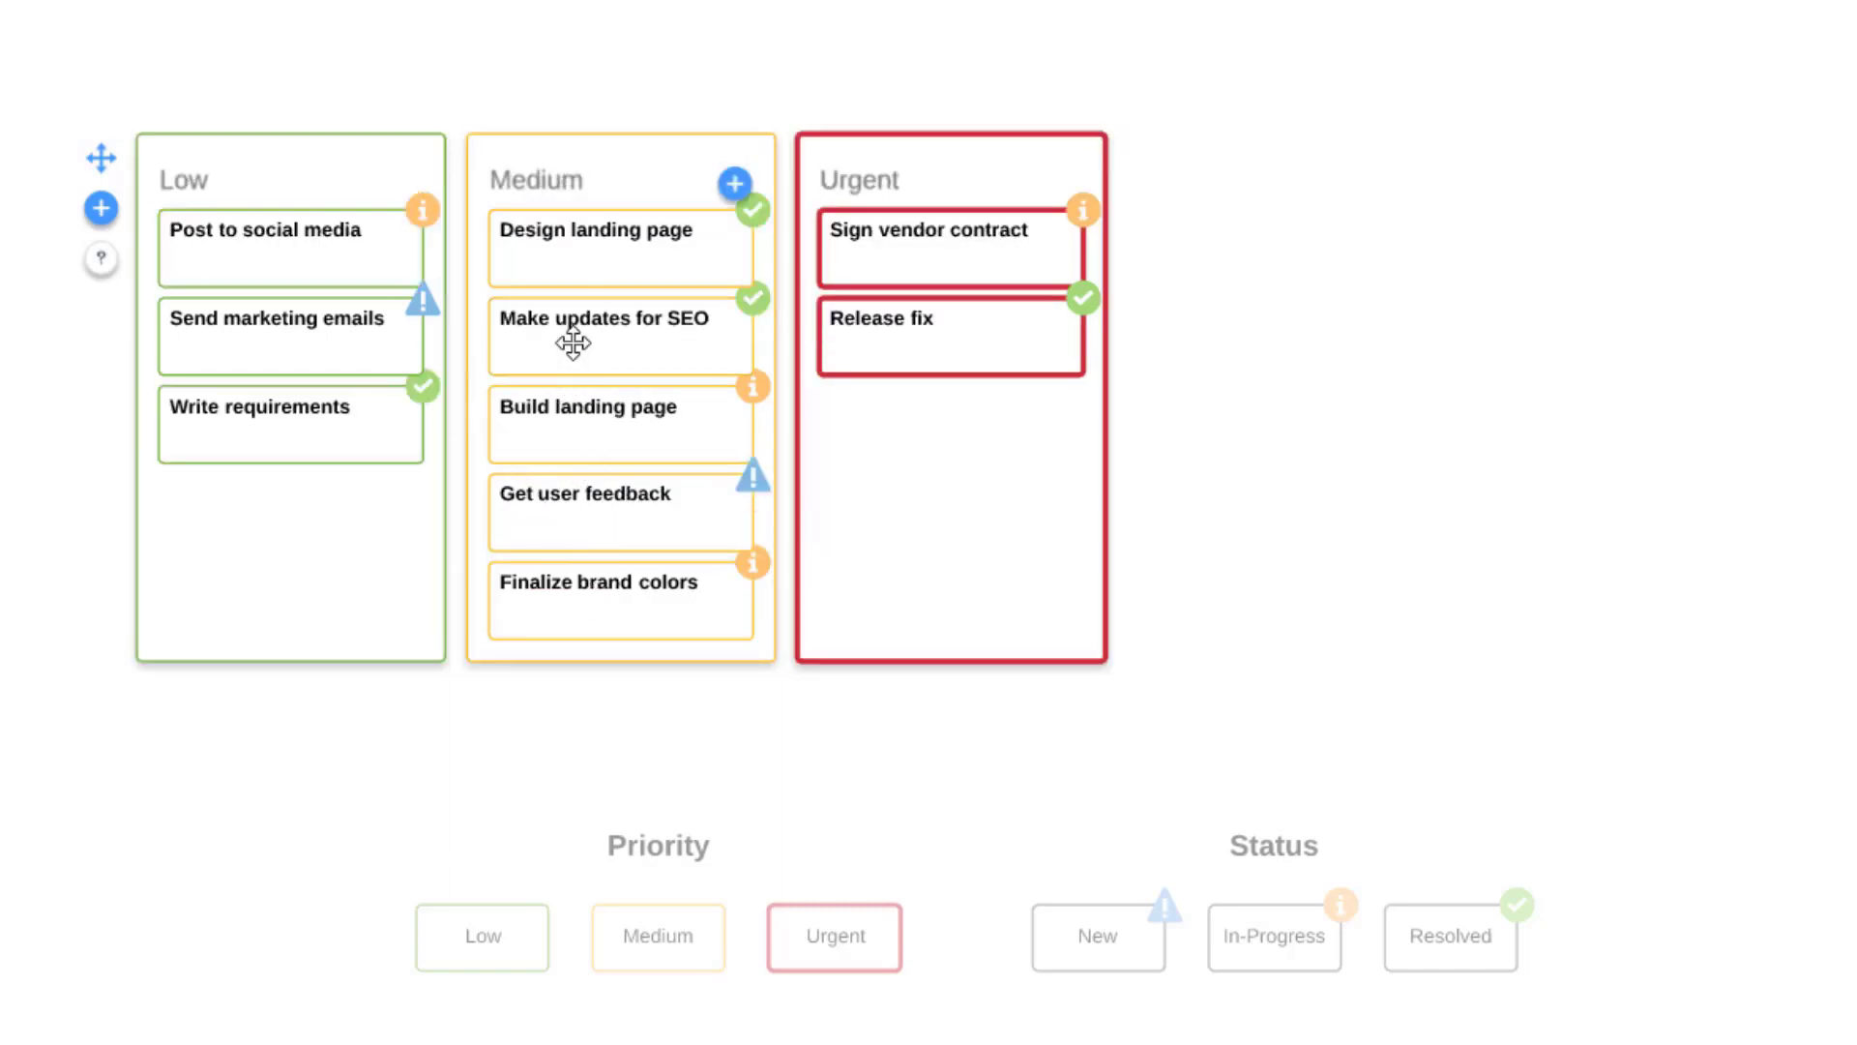
# Step: Move the Make updates for SEO card to Low, and the Write requirements and Build landing page cards to Urgent
pyautogui.moveTo(572, 344); pyautogui.dragTo(270, 496)
pyautogui.moveTo(258, 423); pyautogui.dragTo(967, 416)
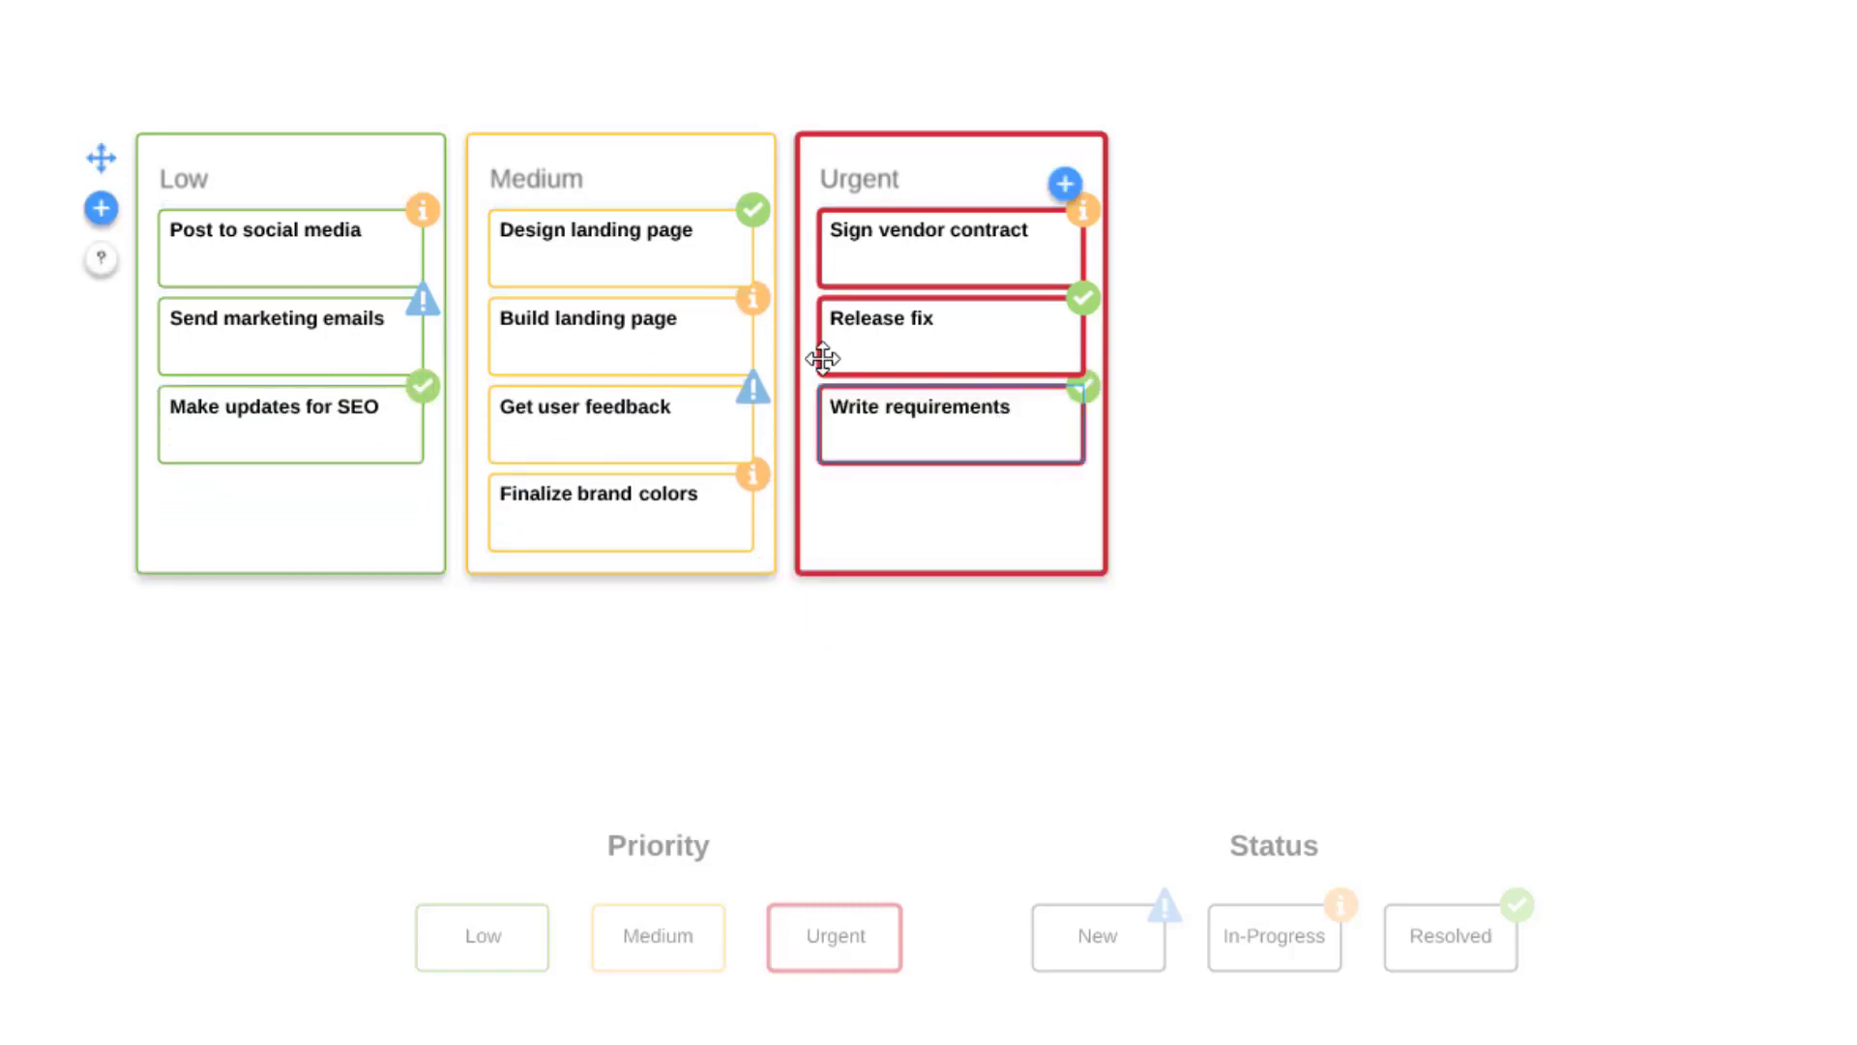
pyautogui.moveTo(716, 343); pyautogui.dragTo(916, 519)
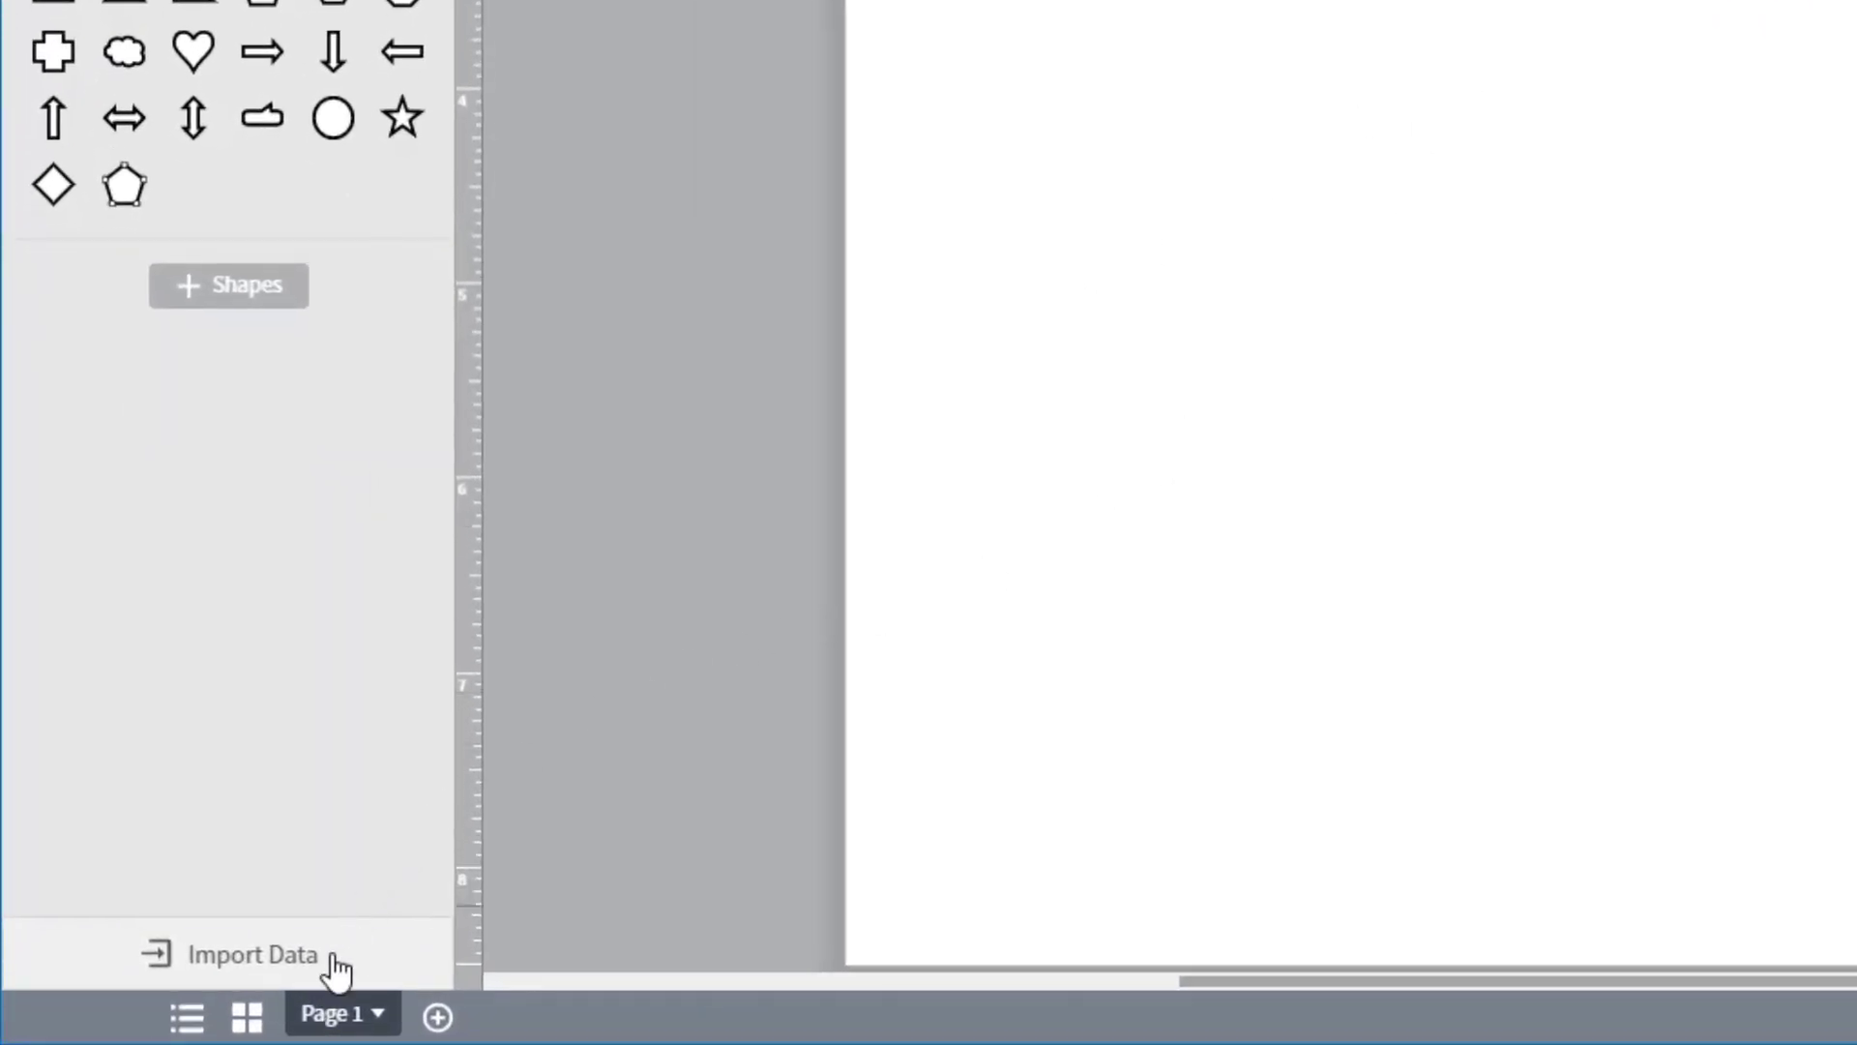
# Step: Start a Smart Containers data import in the blank diagram
pyautogui.click(334, 962)
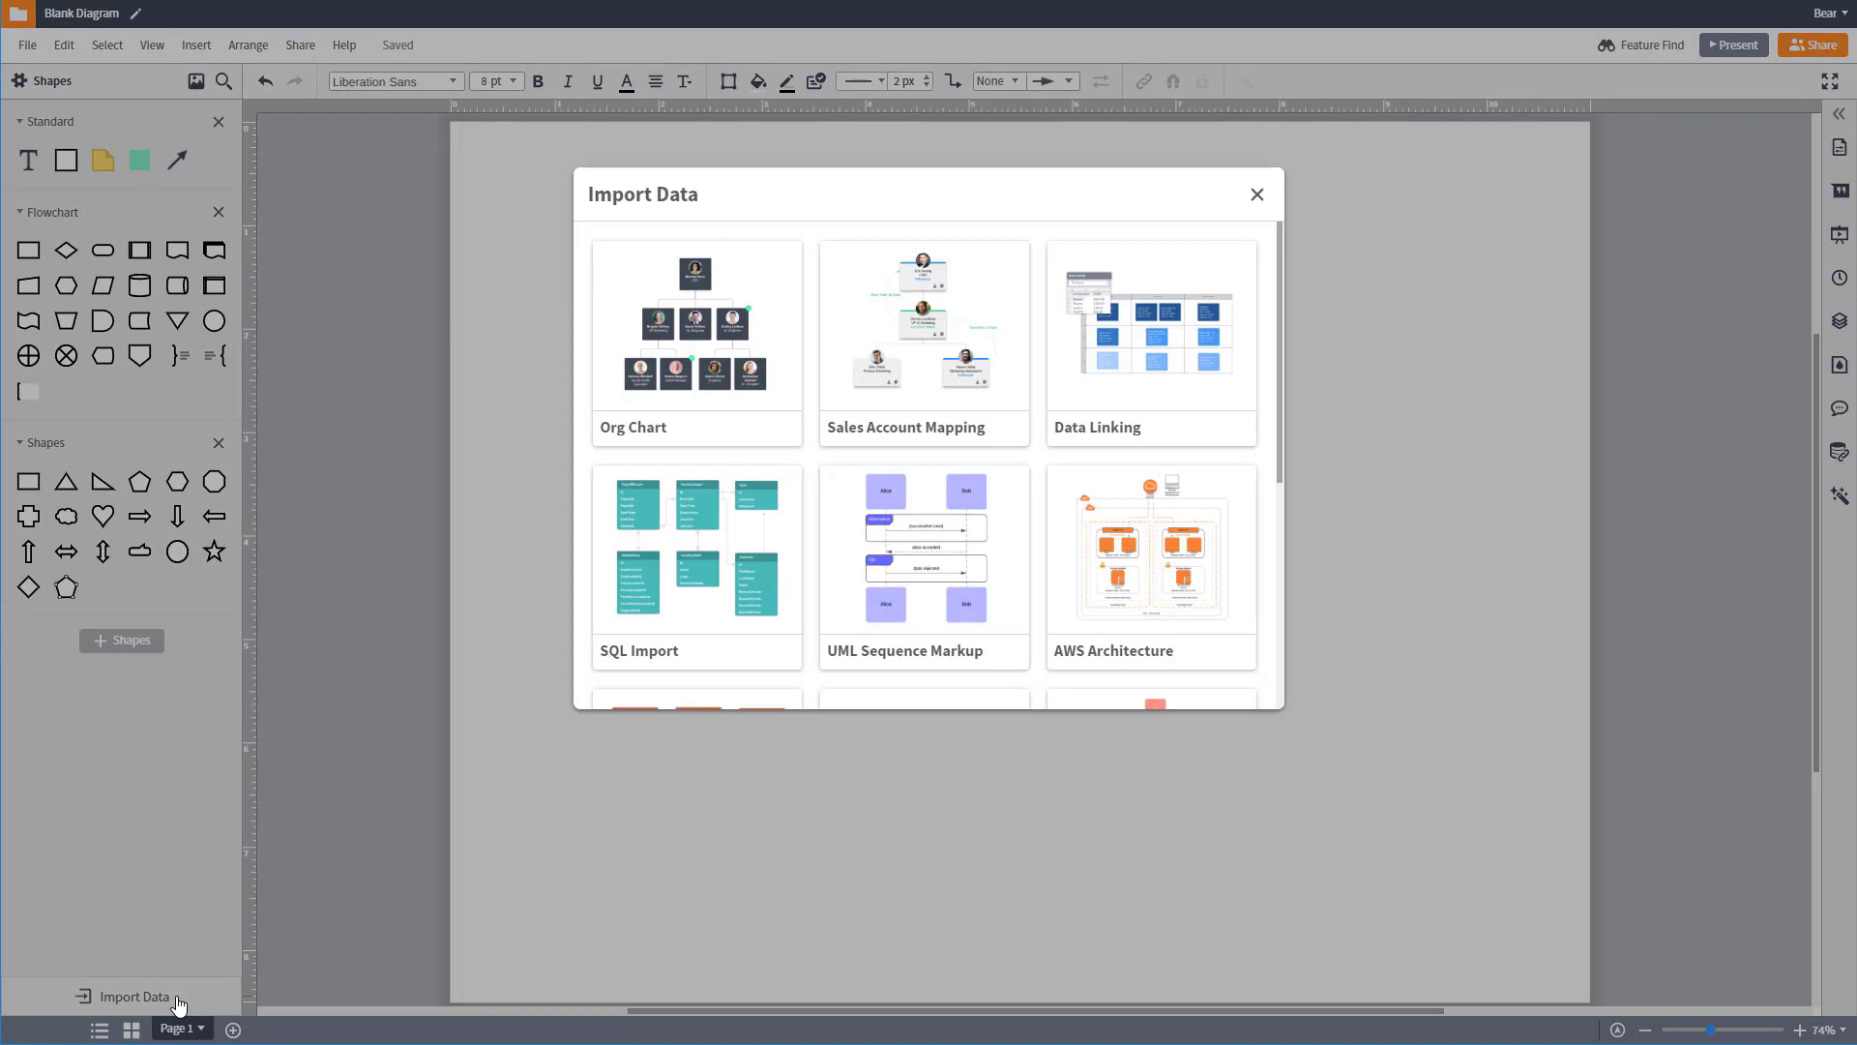
pyautogui.scroll(-5, 912, 629)
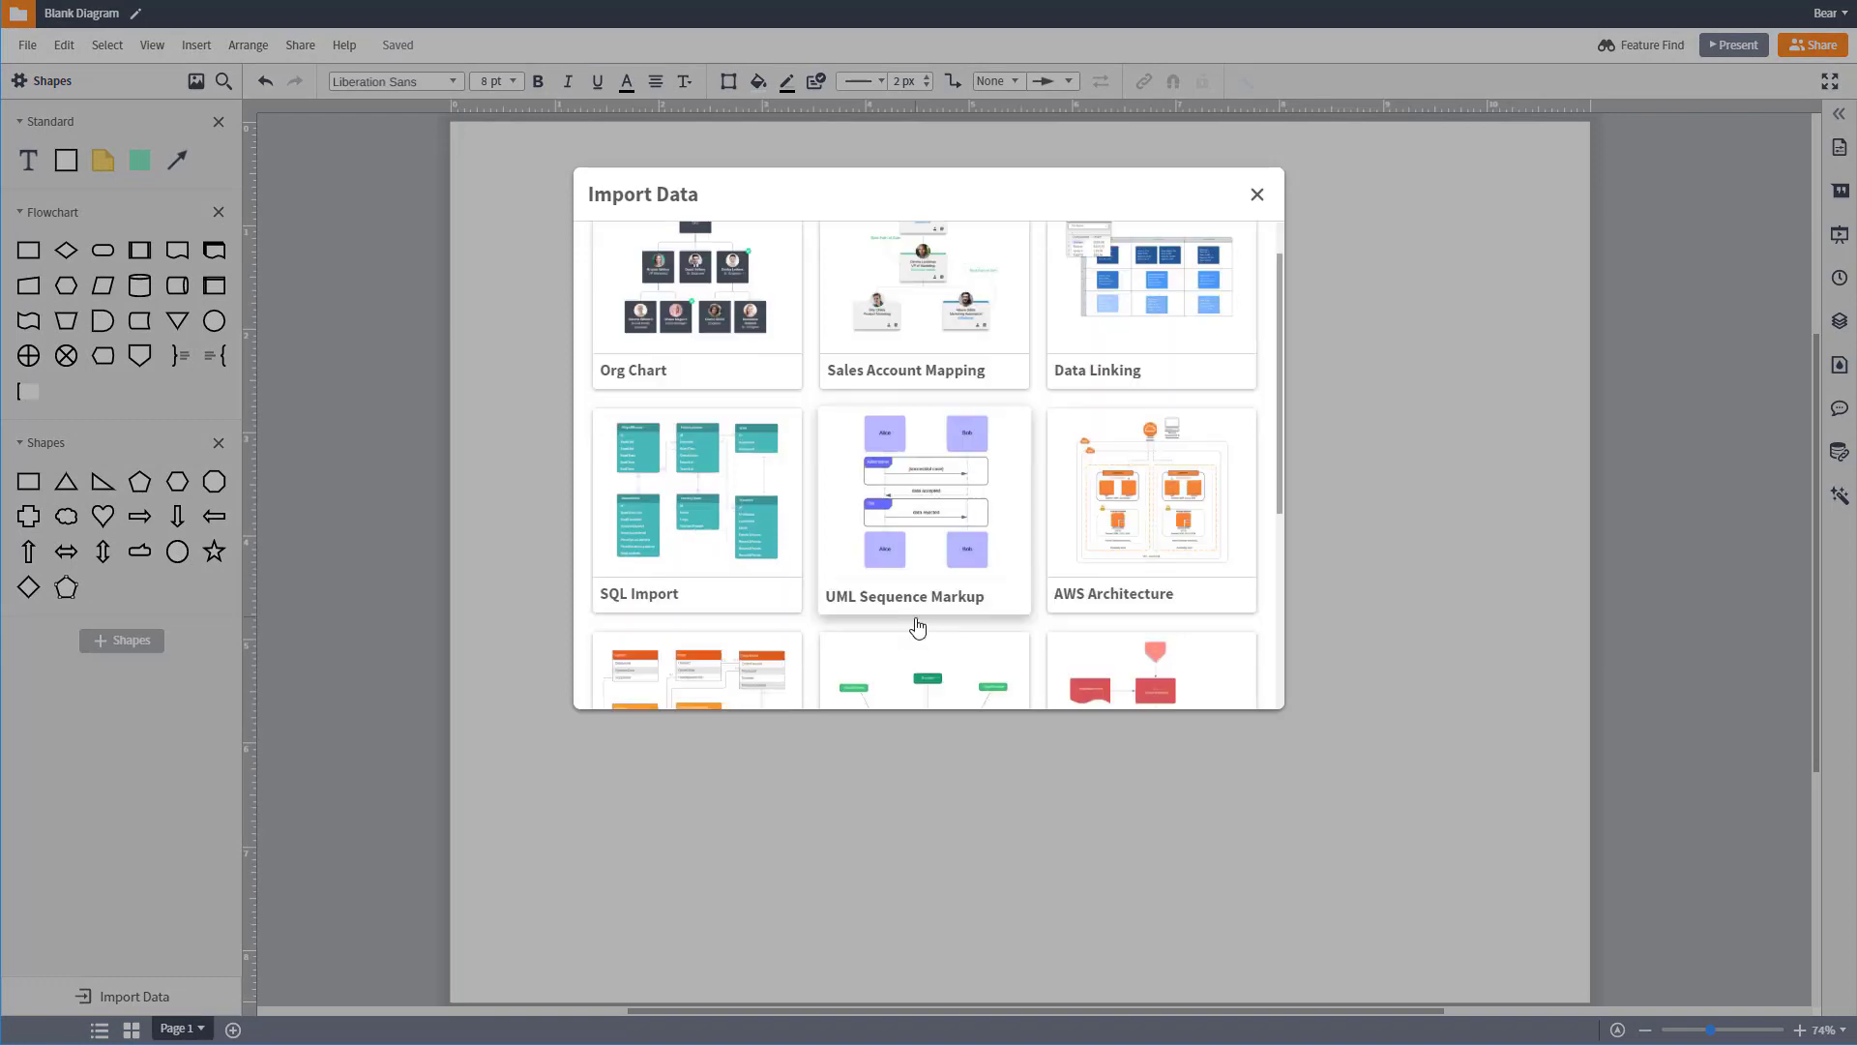
pyautogui.click(764, 688)
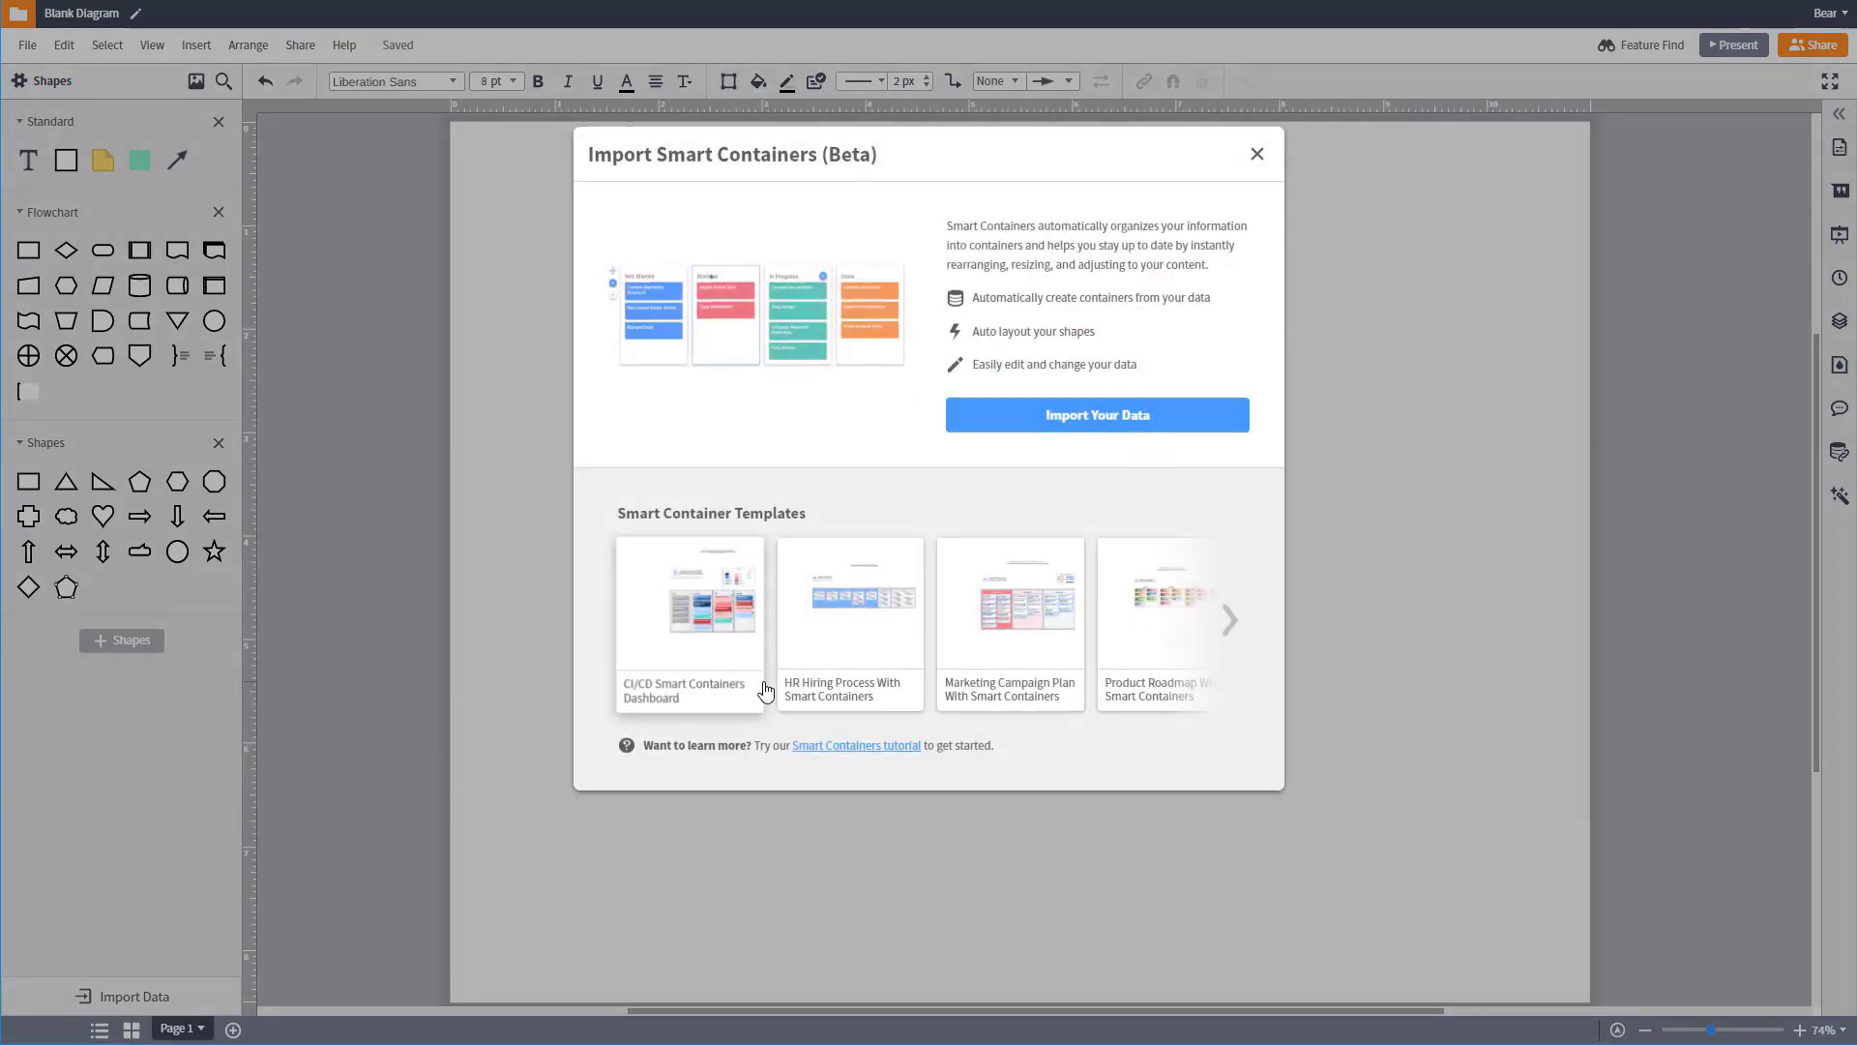
pyautogui.click(1196, 434)
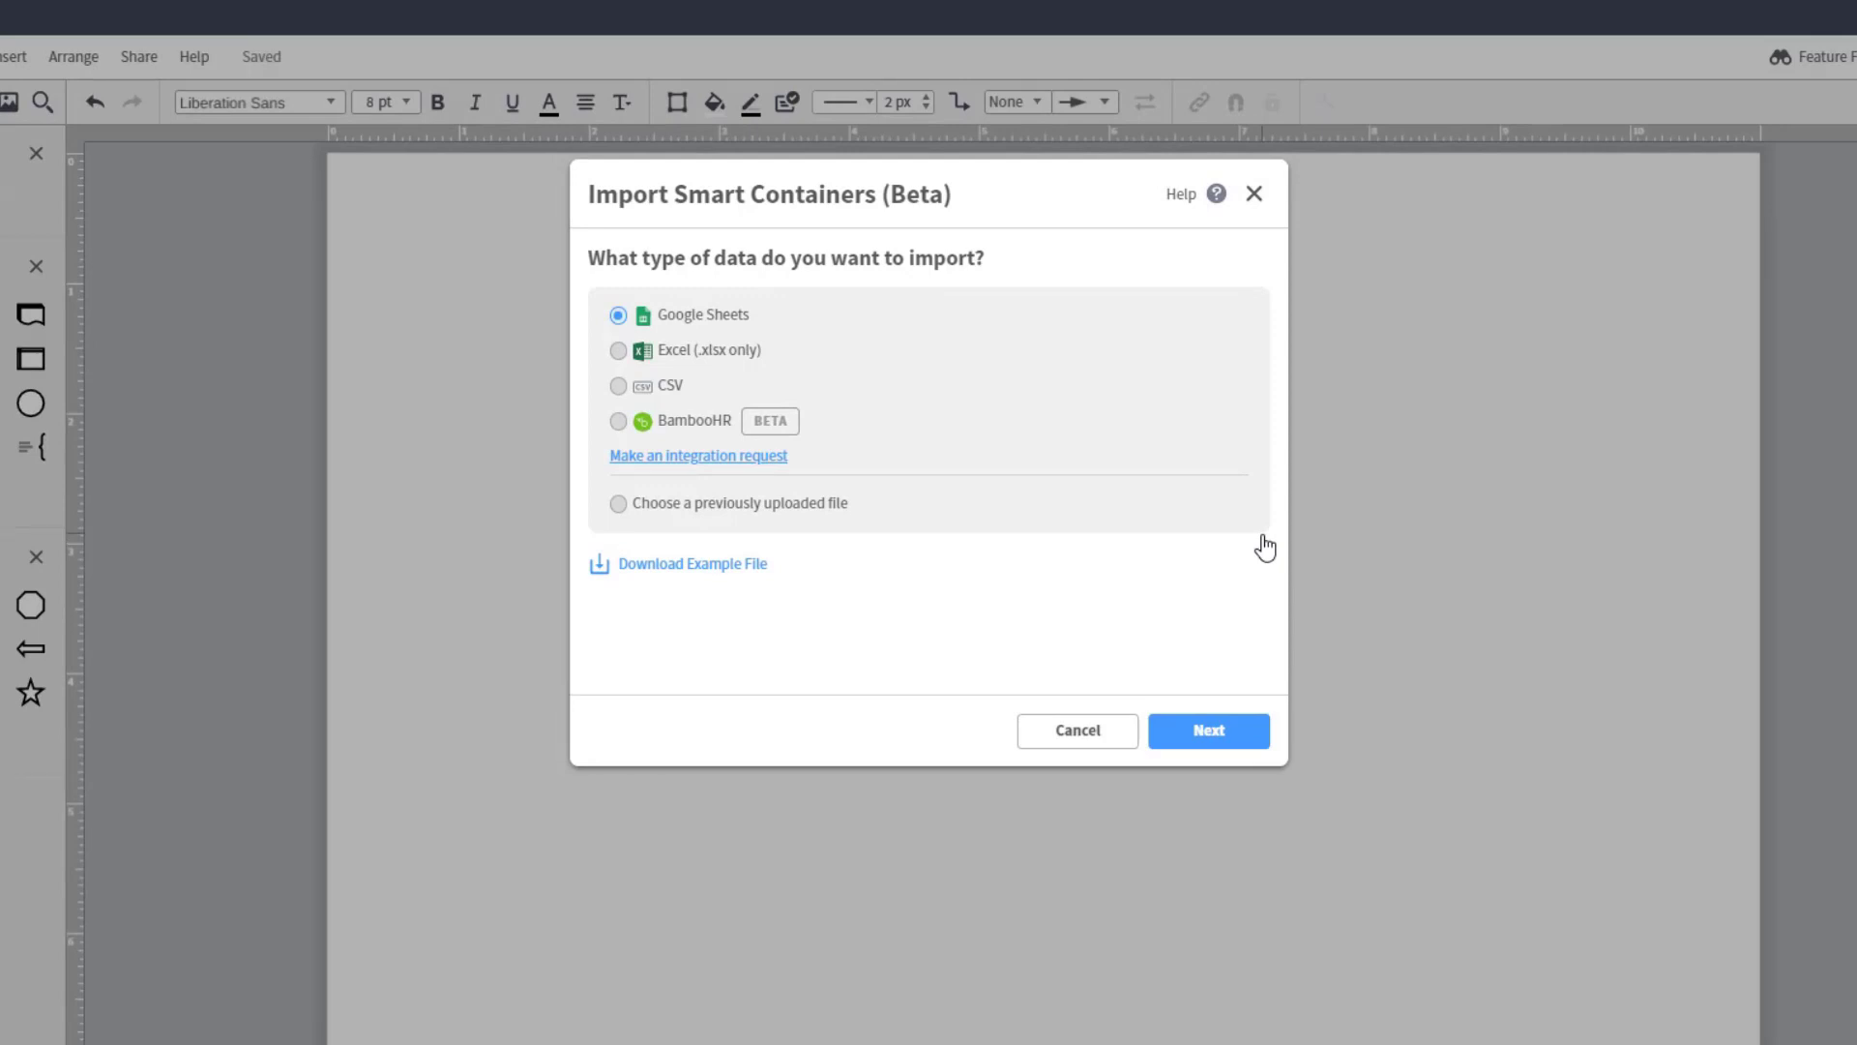
# Step: Use Google Sheets as the data source and select the project spreadsheet to import
pyautogui.click(1230, 733)
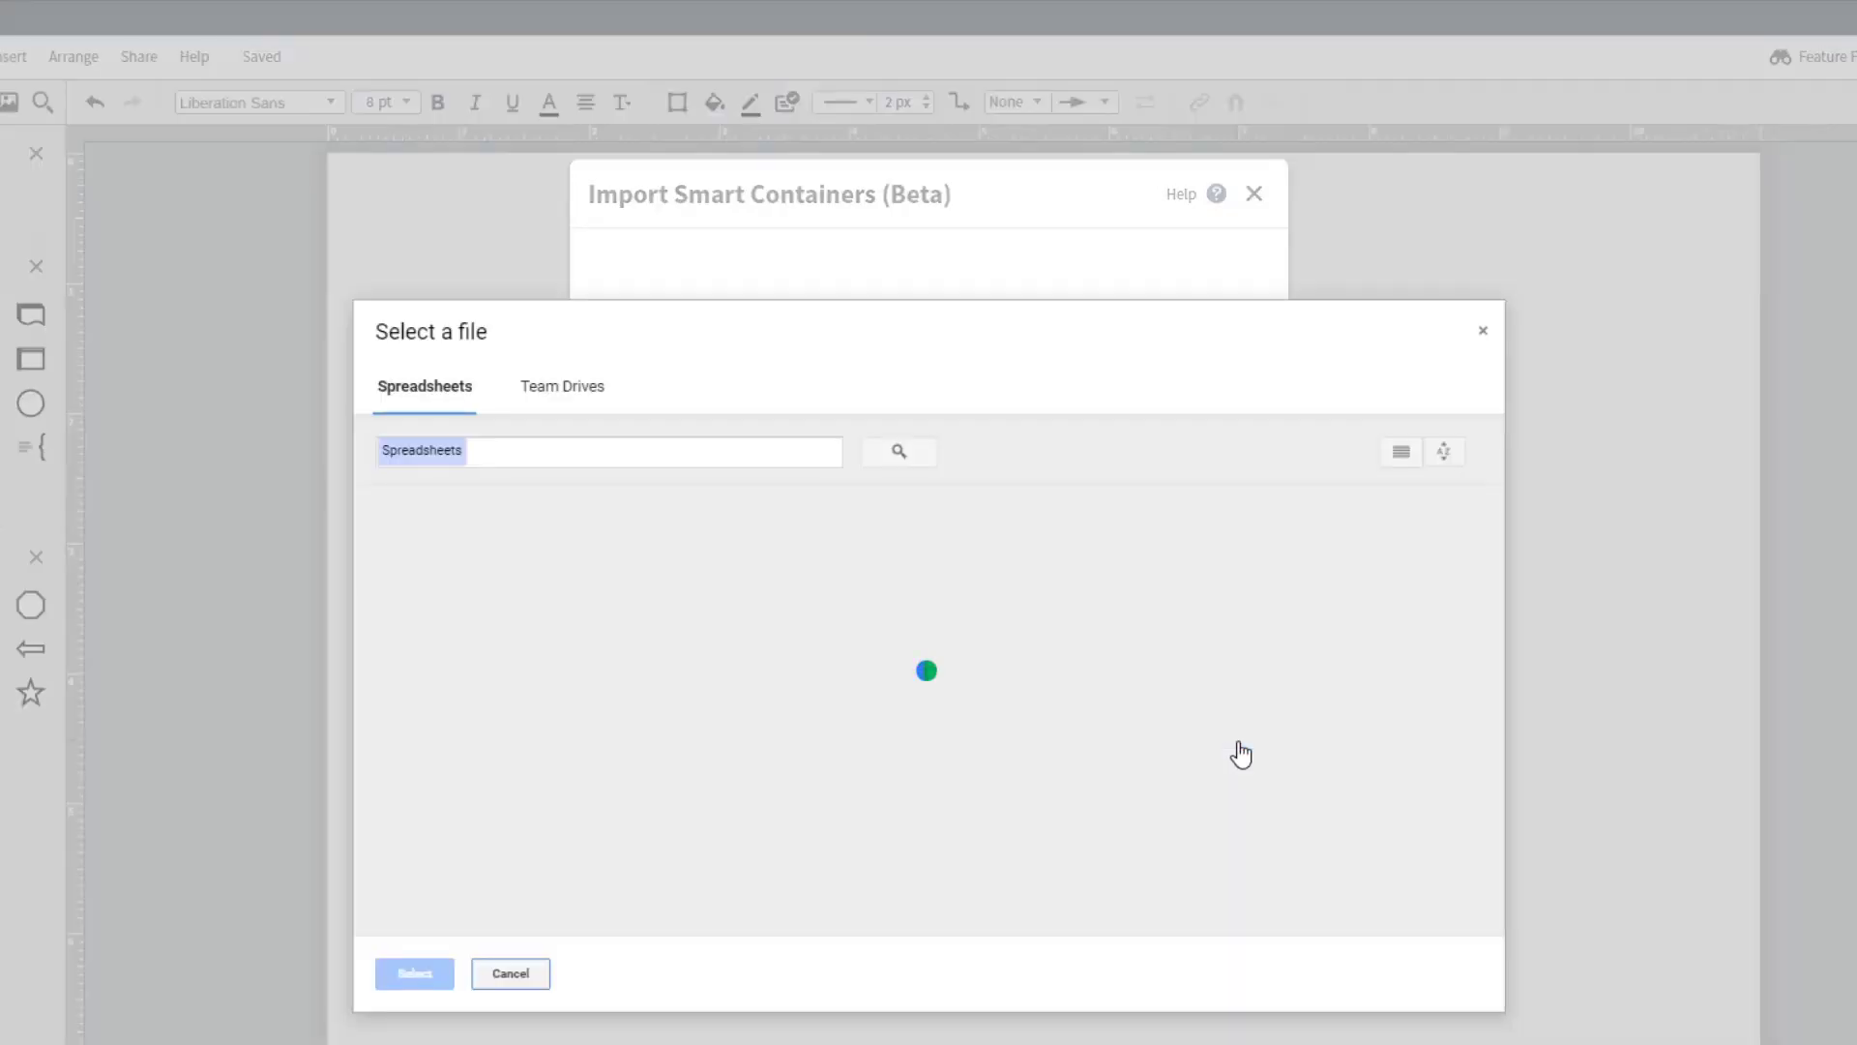
pyautogui.click(701, 734)
pyautogui.click(435, 981)
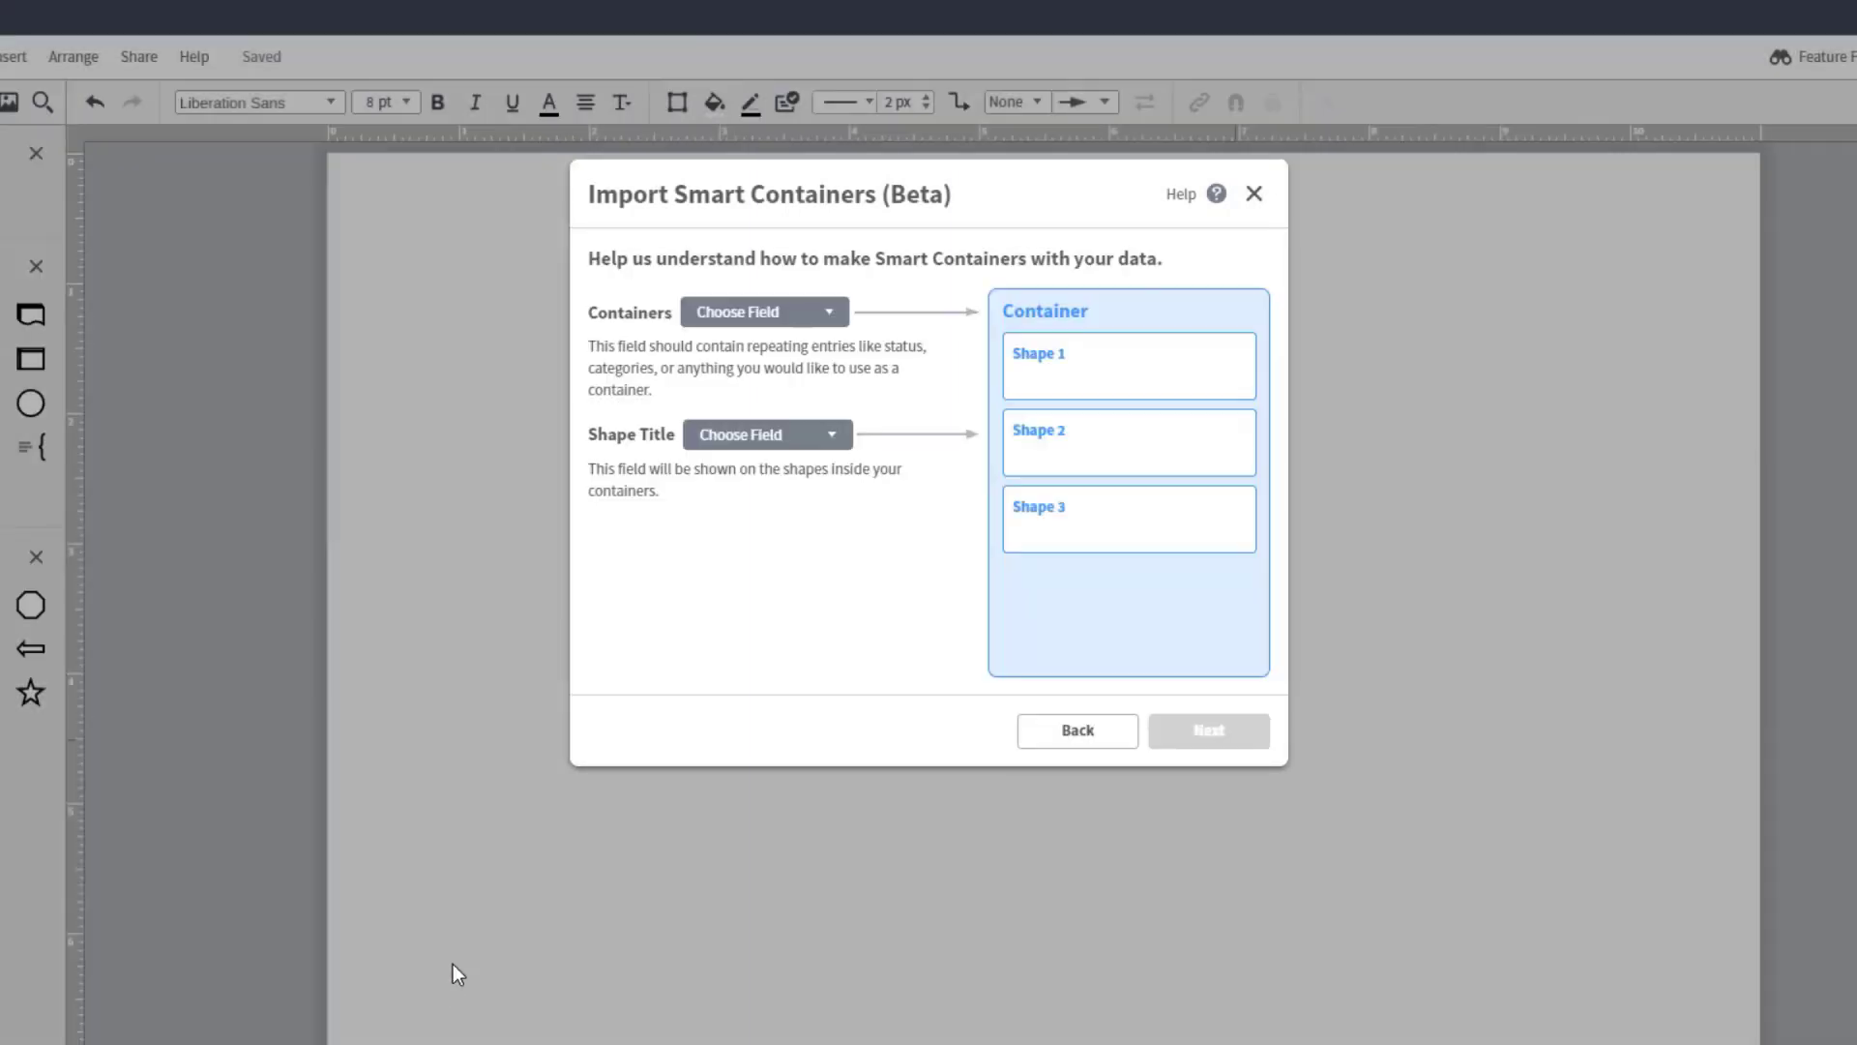
# Step: Map the containers to the Status field and the shape titles to Project Name
pyautogui.click(828, 317)
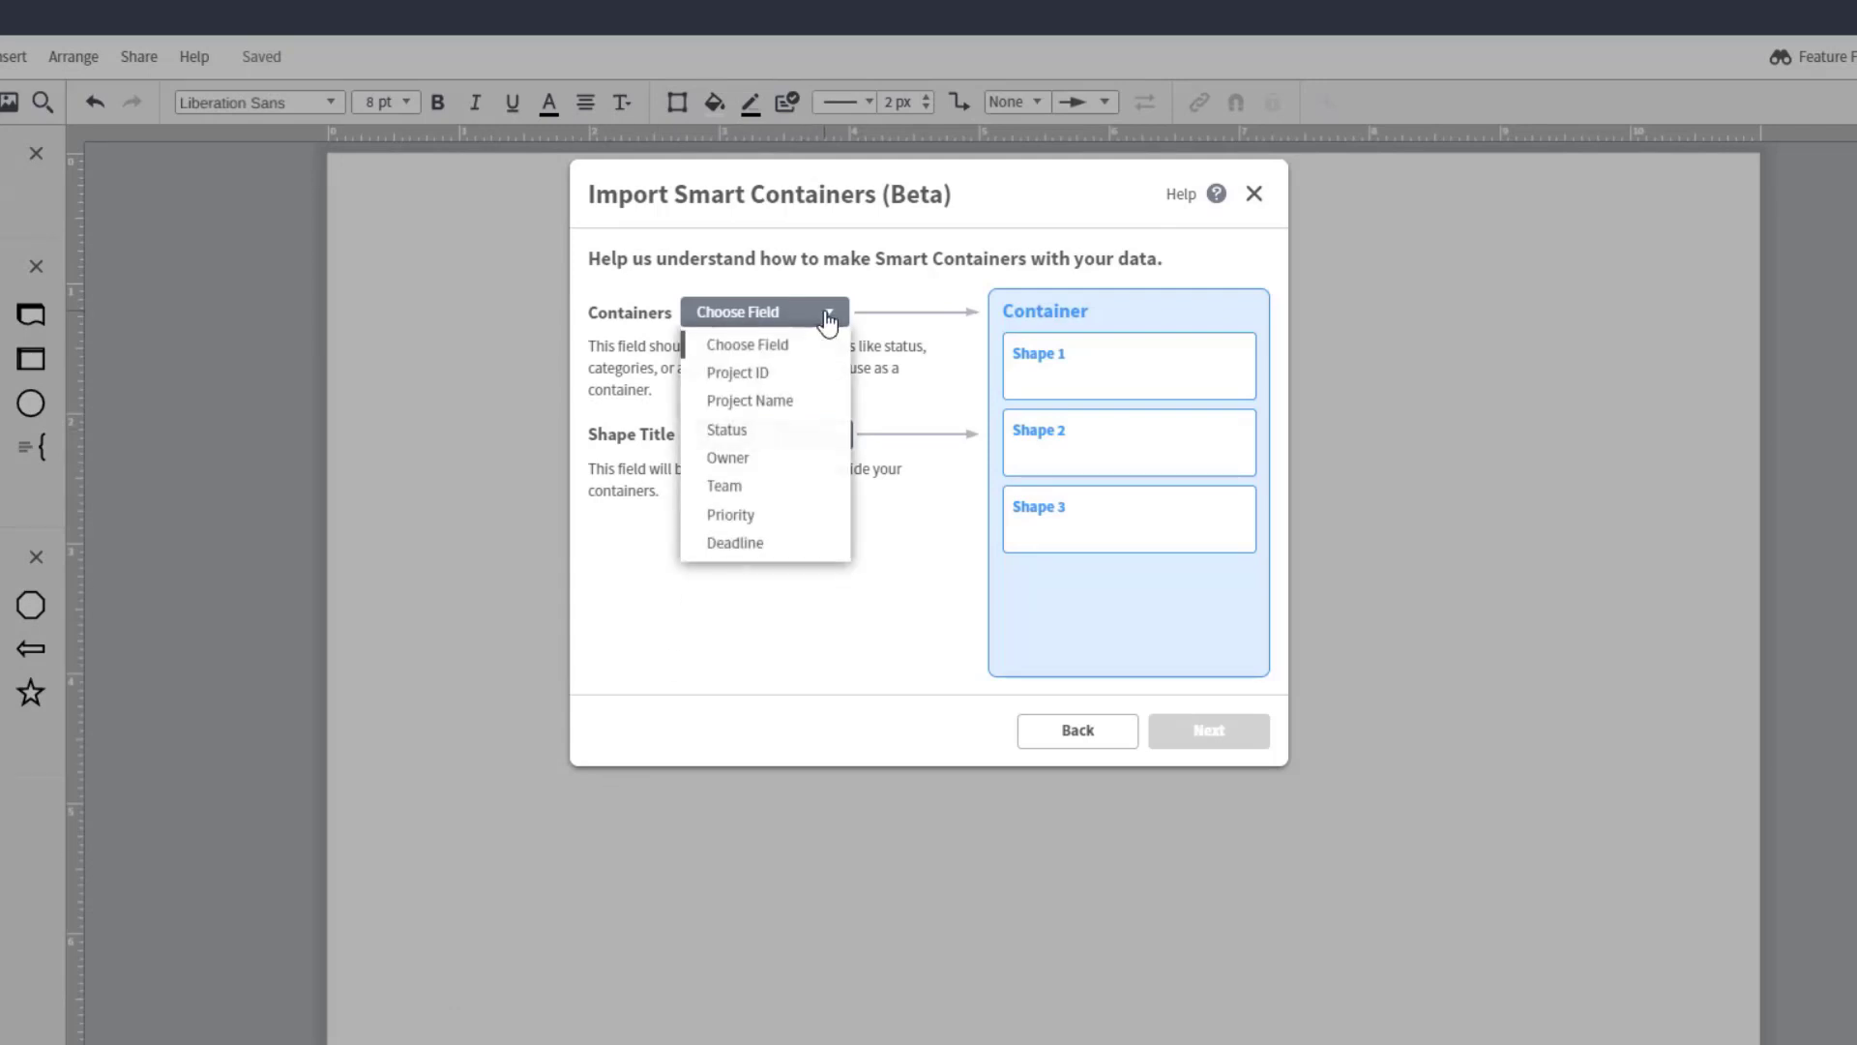
pyautogui.click(817, 438)
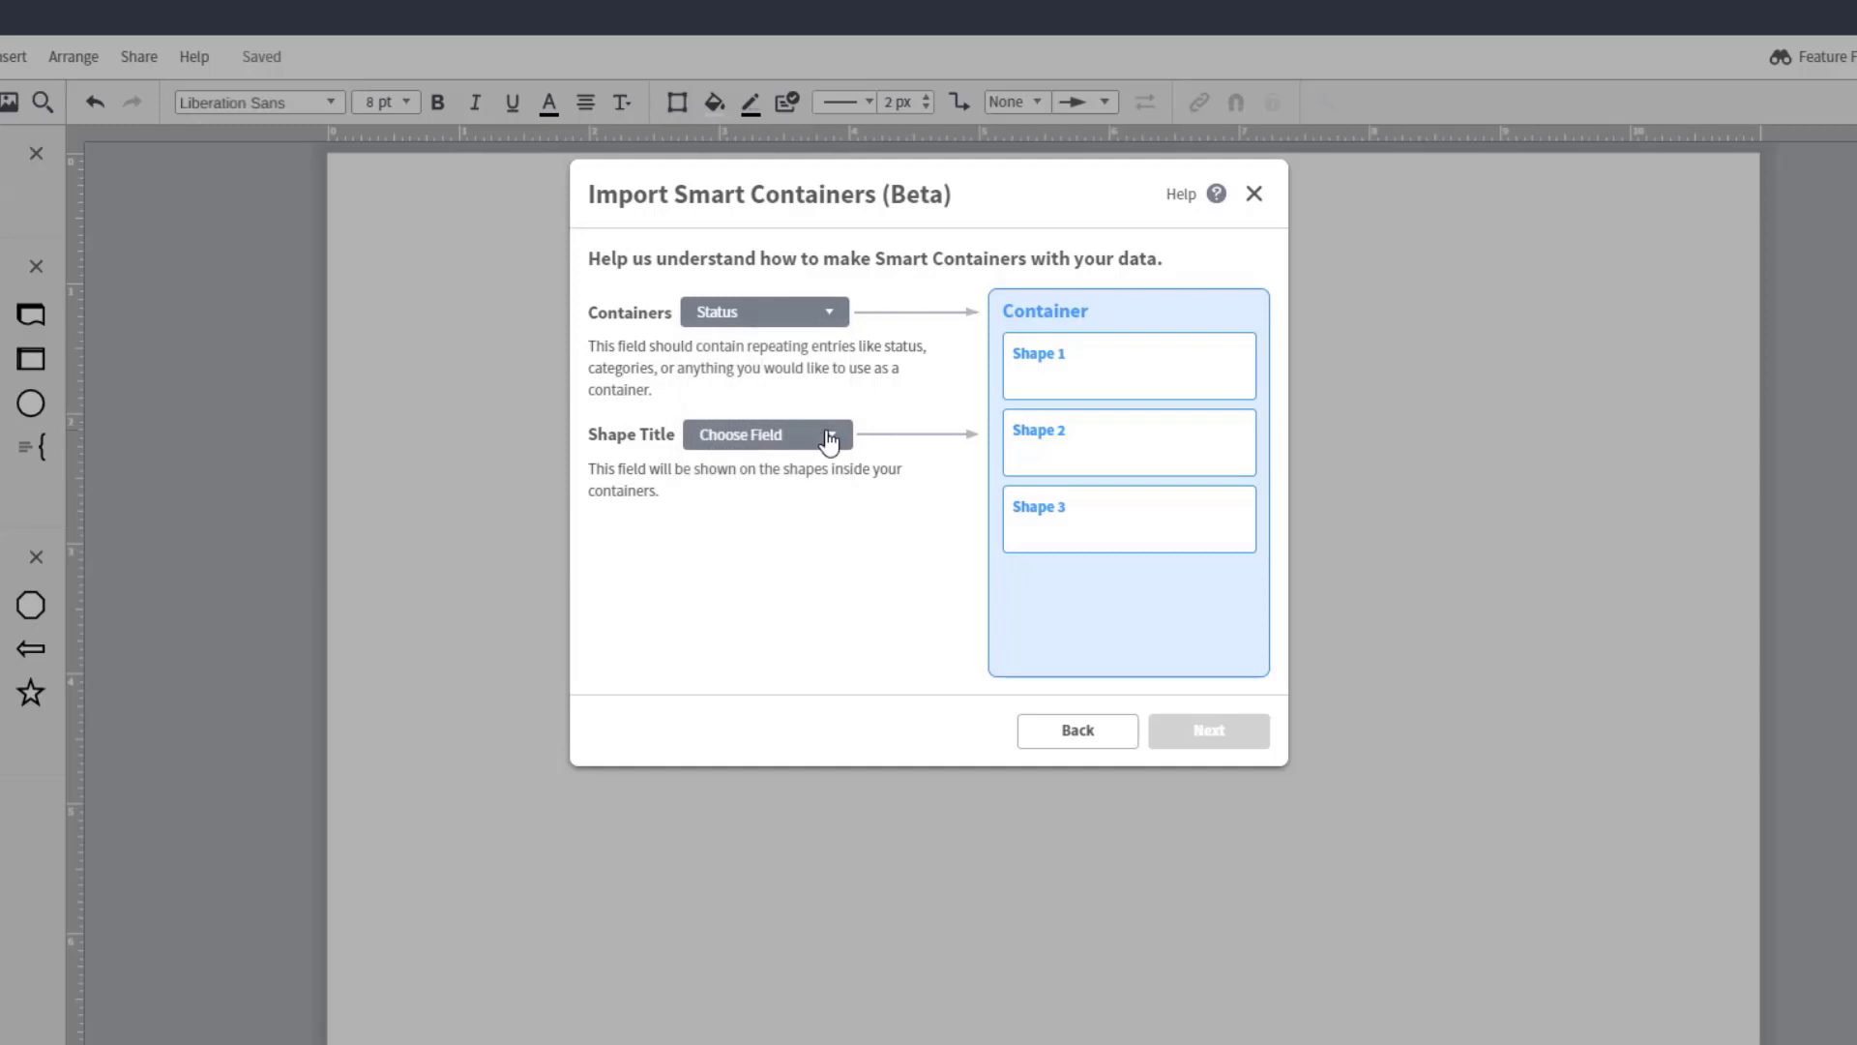
pyautogui.click(842, 442)
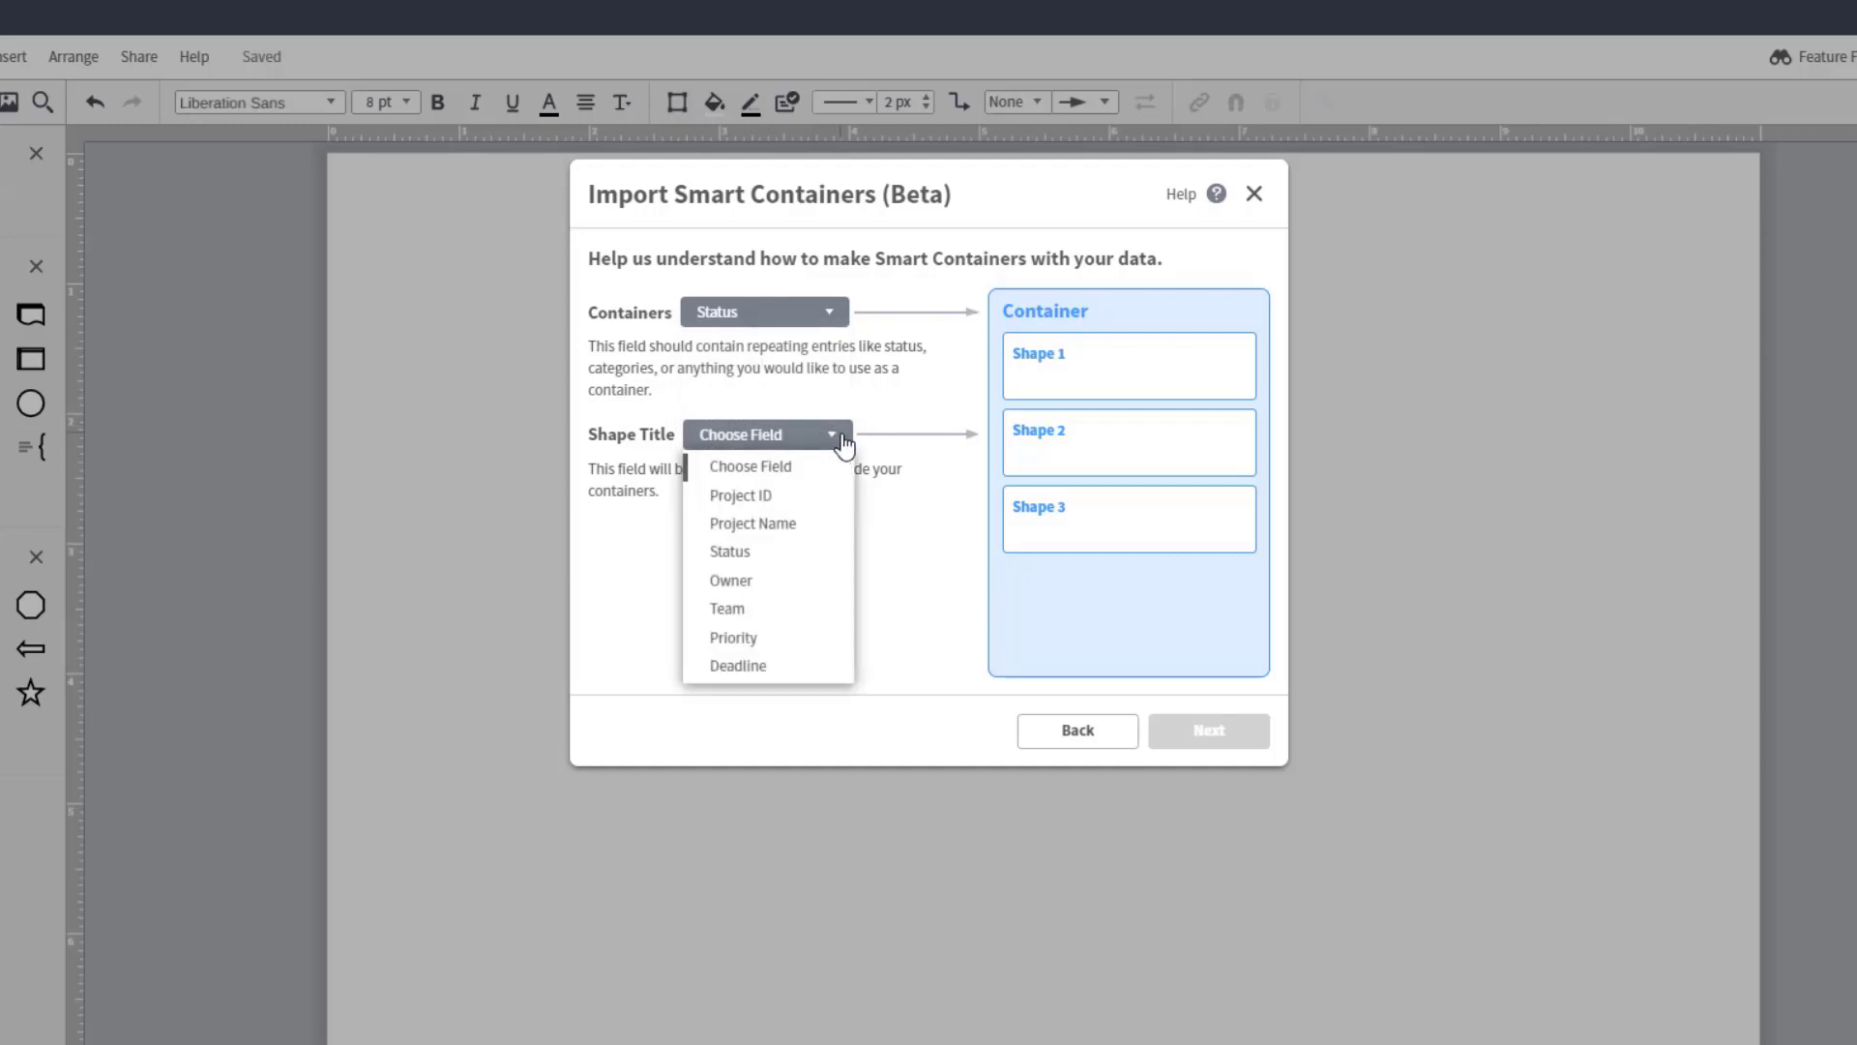
pyautogui.click(835, 535)
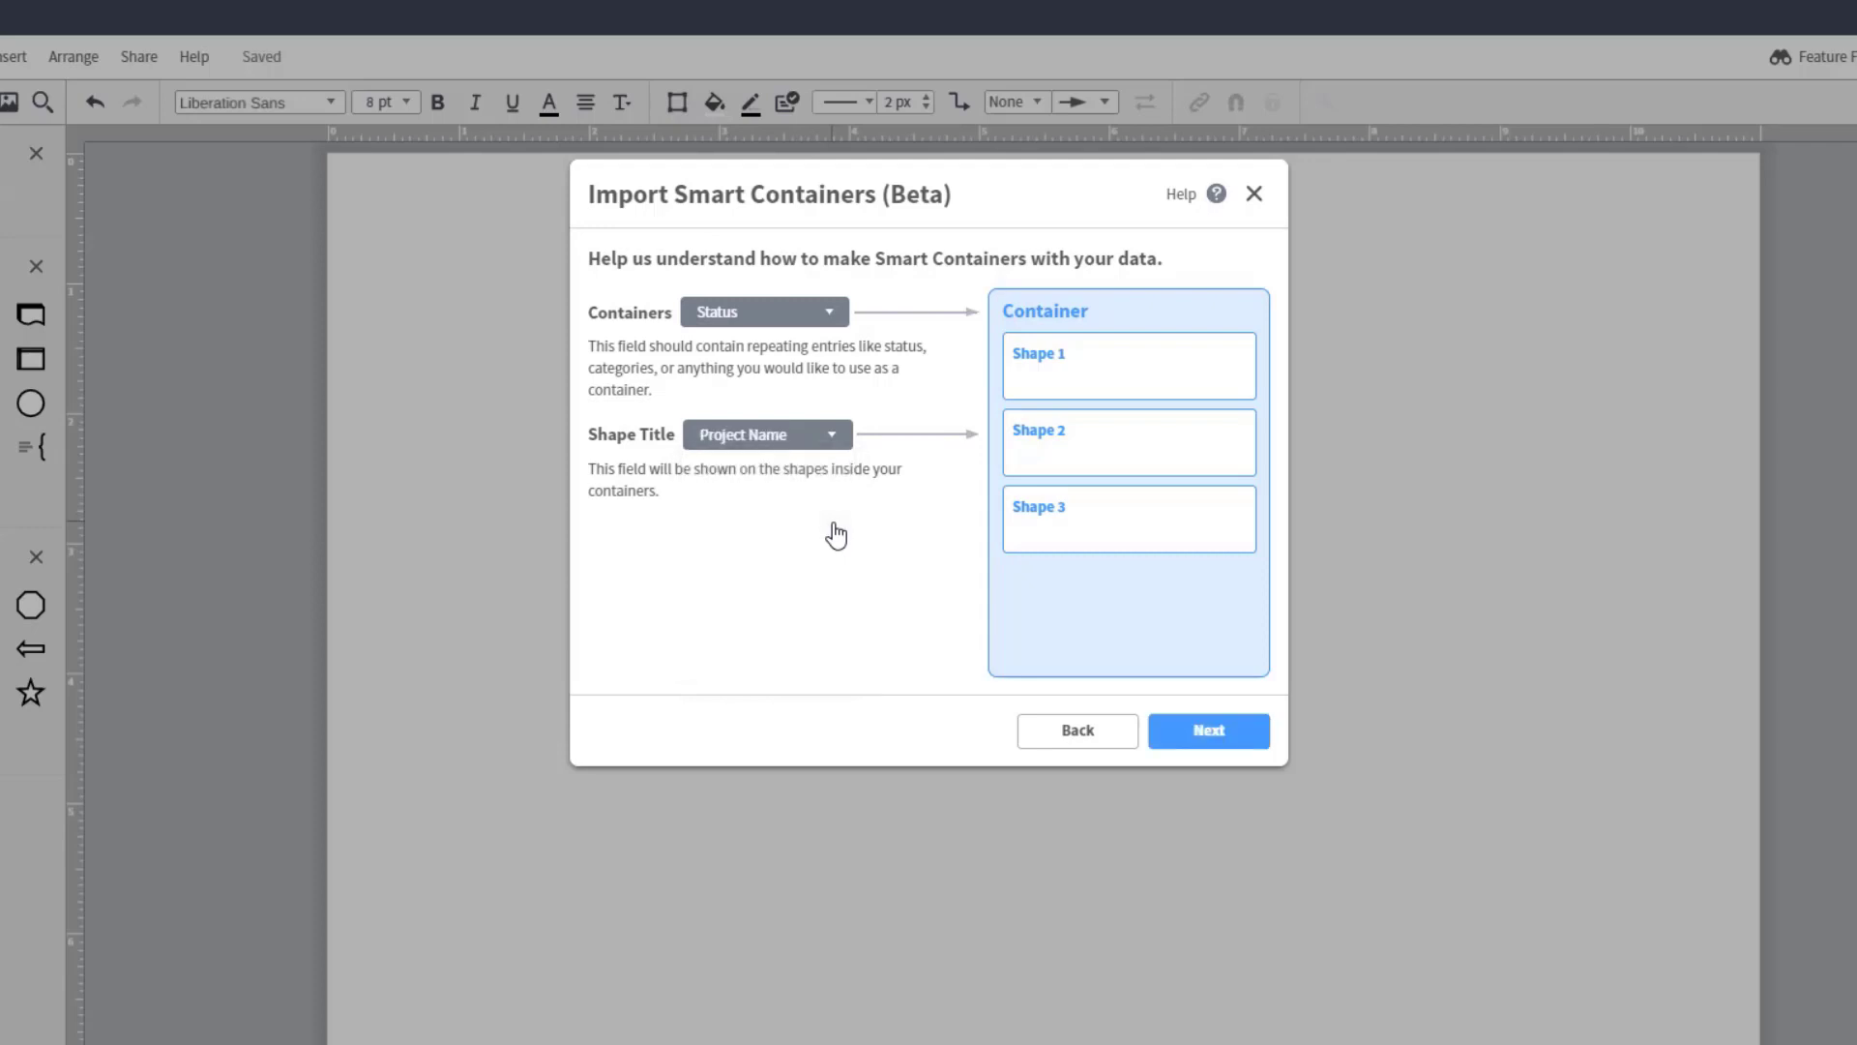
# Step: Set Project ID as the unique reference field and generate the smart containers
pyautogui.click(1252, 733)
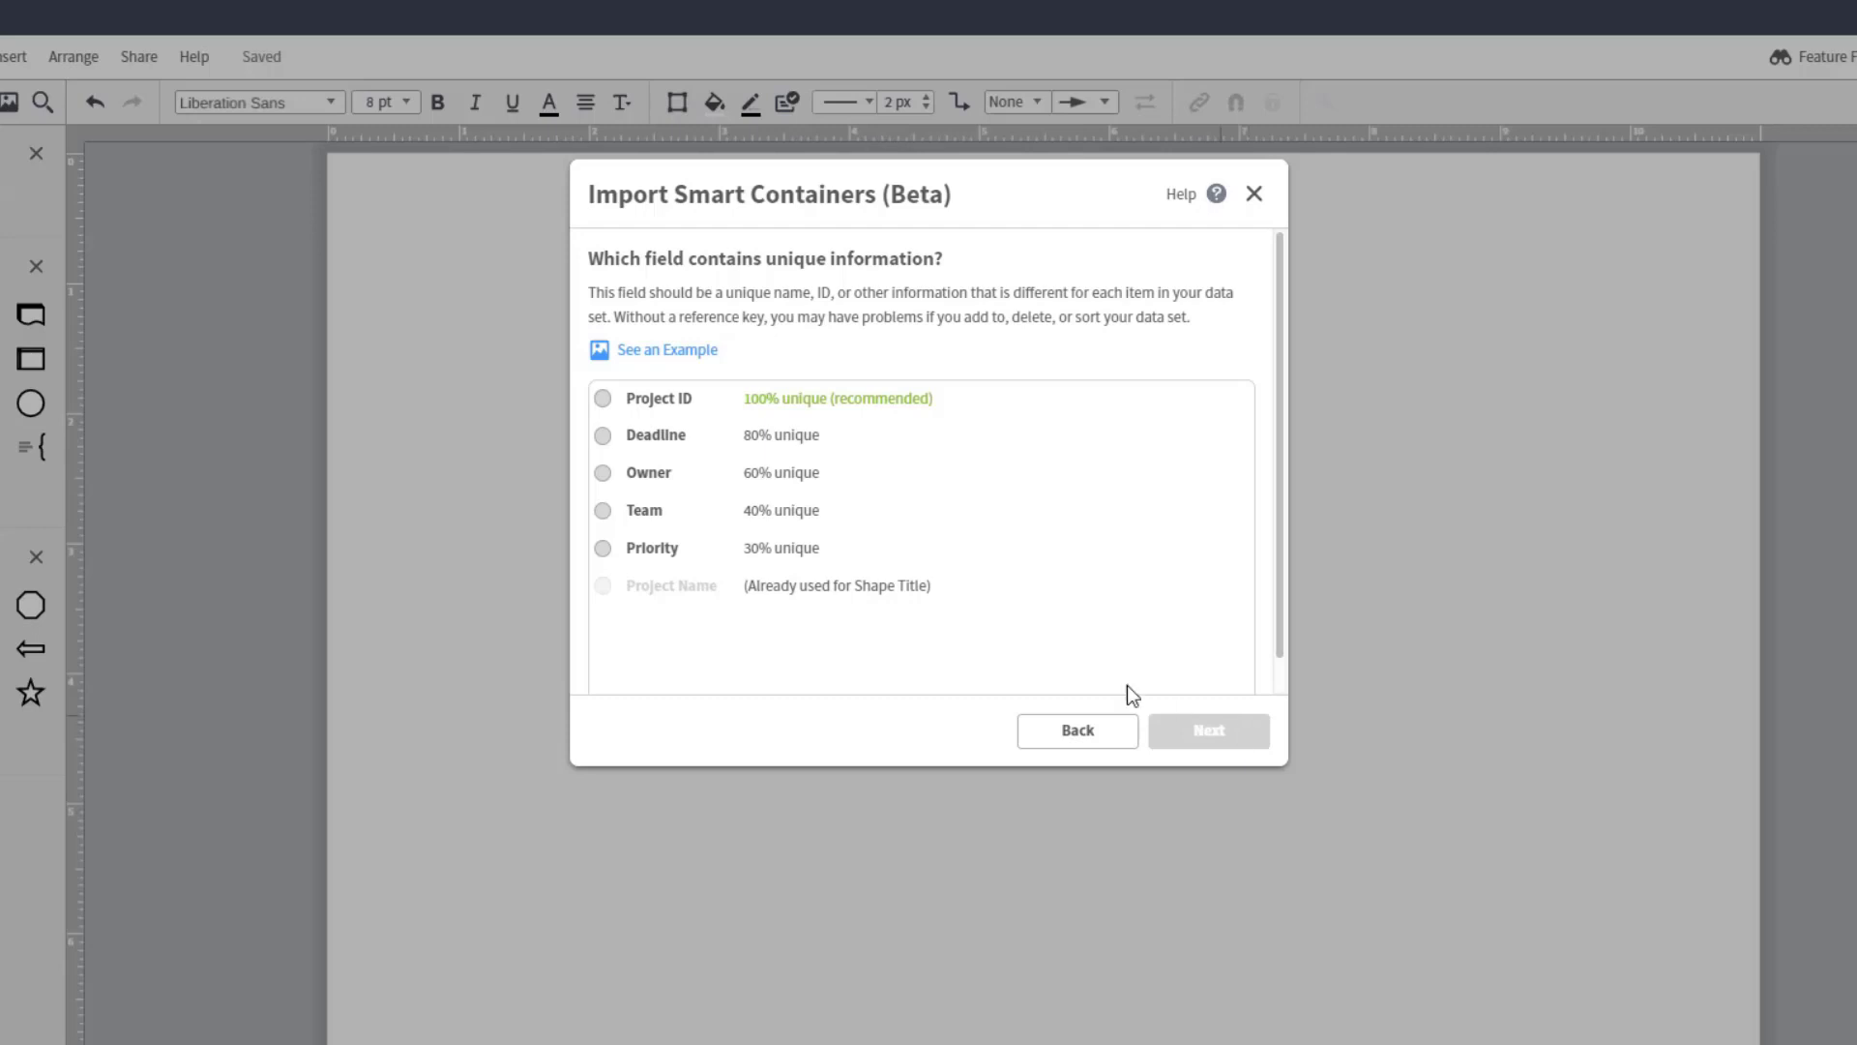
pyautogui.click(673, 400)
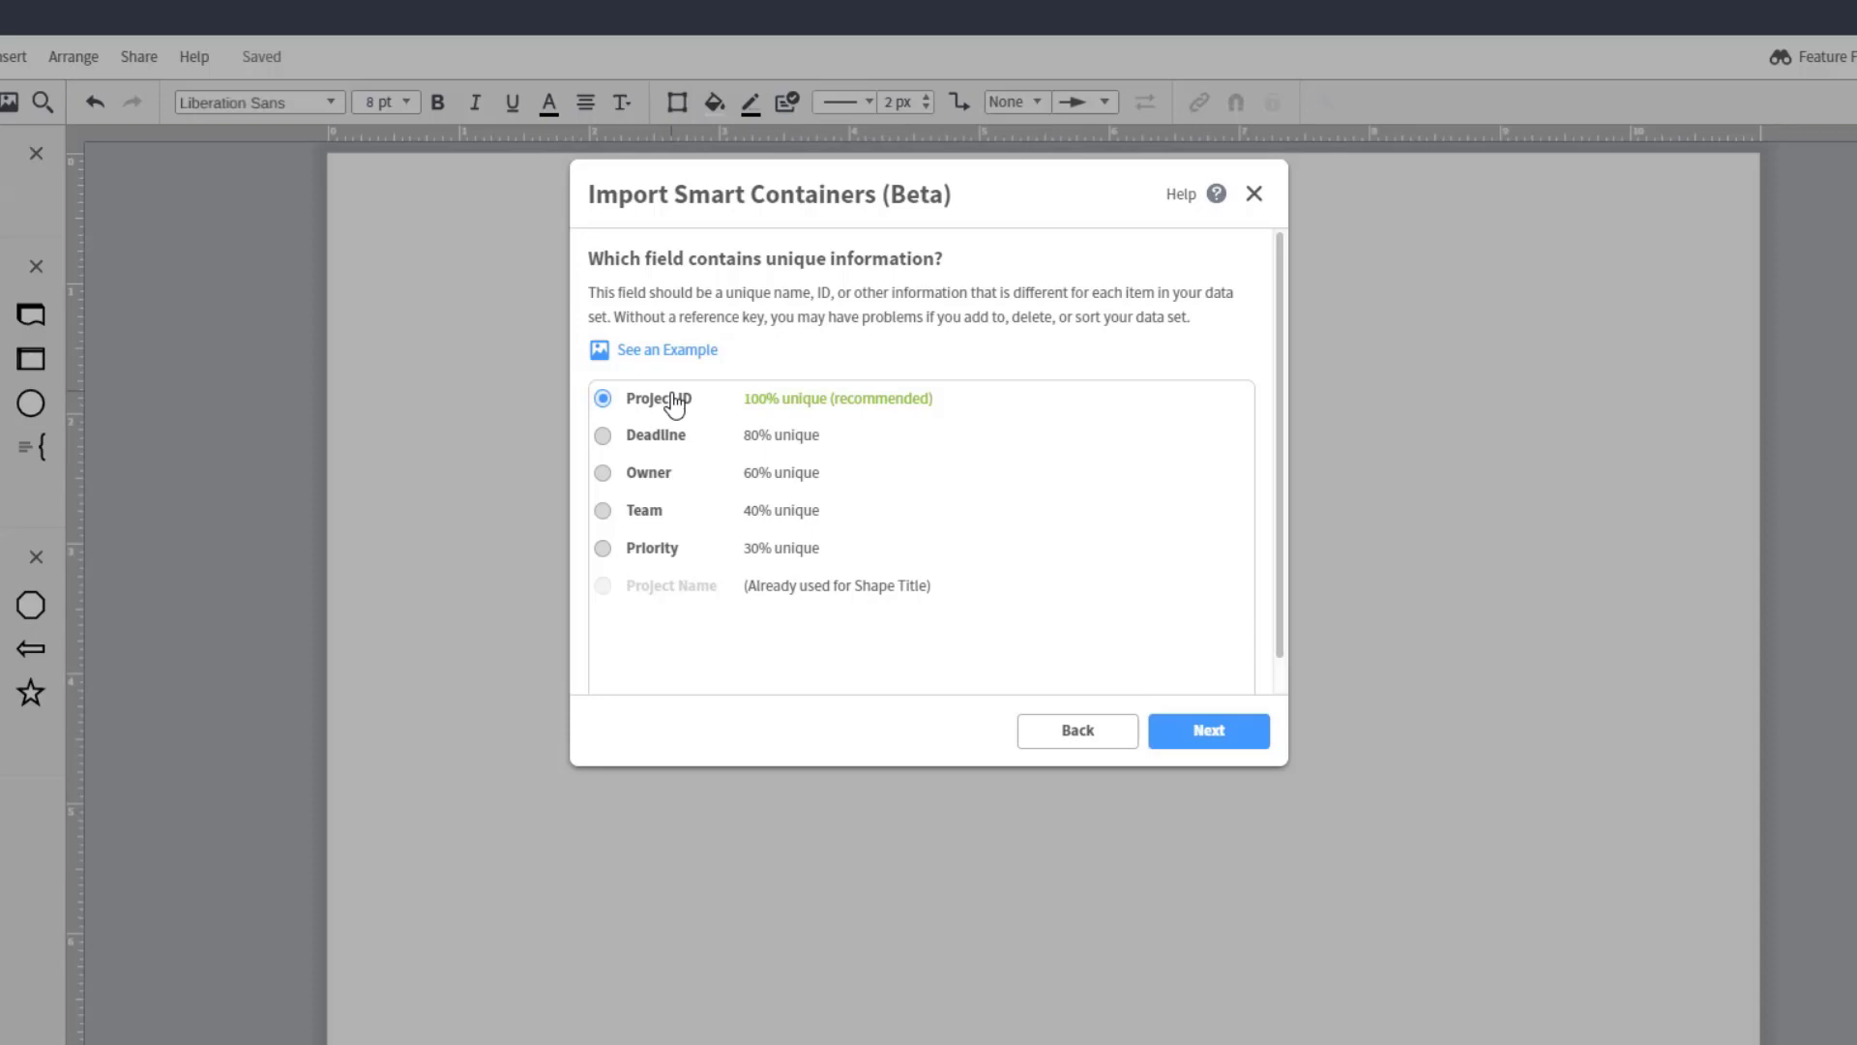
pyautogui.click(1224, 739)
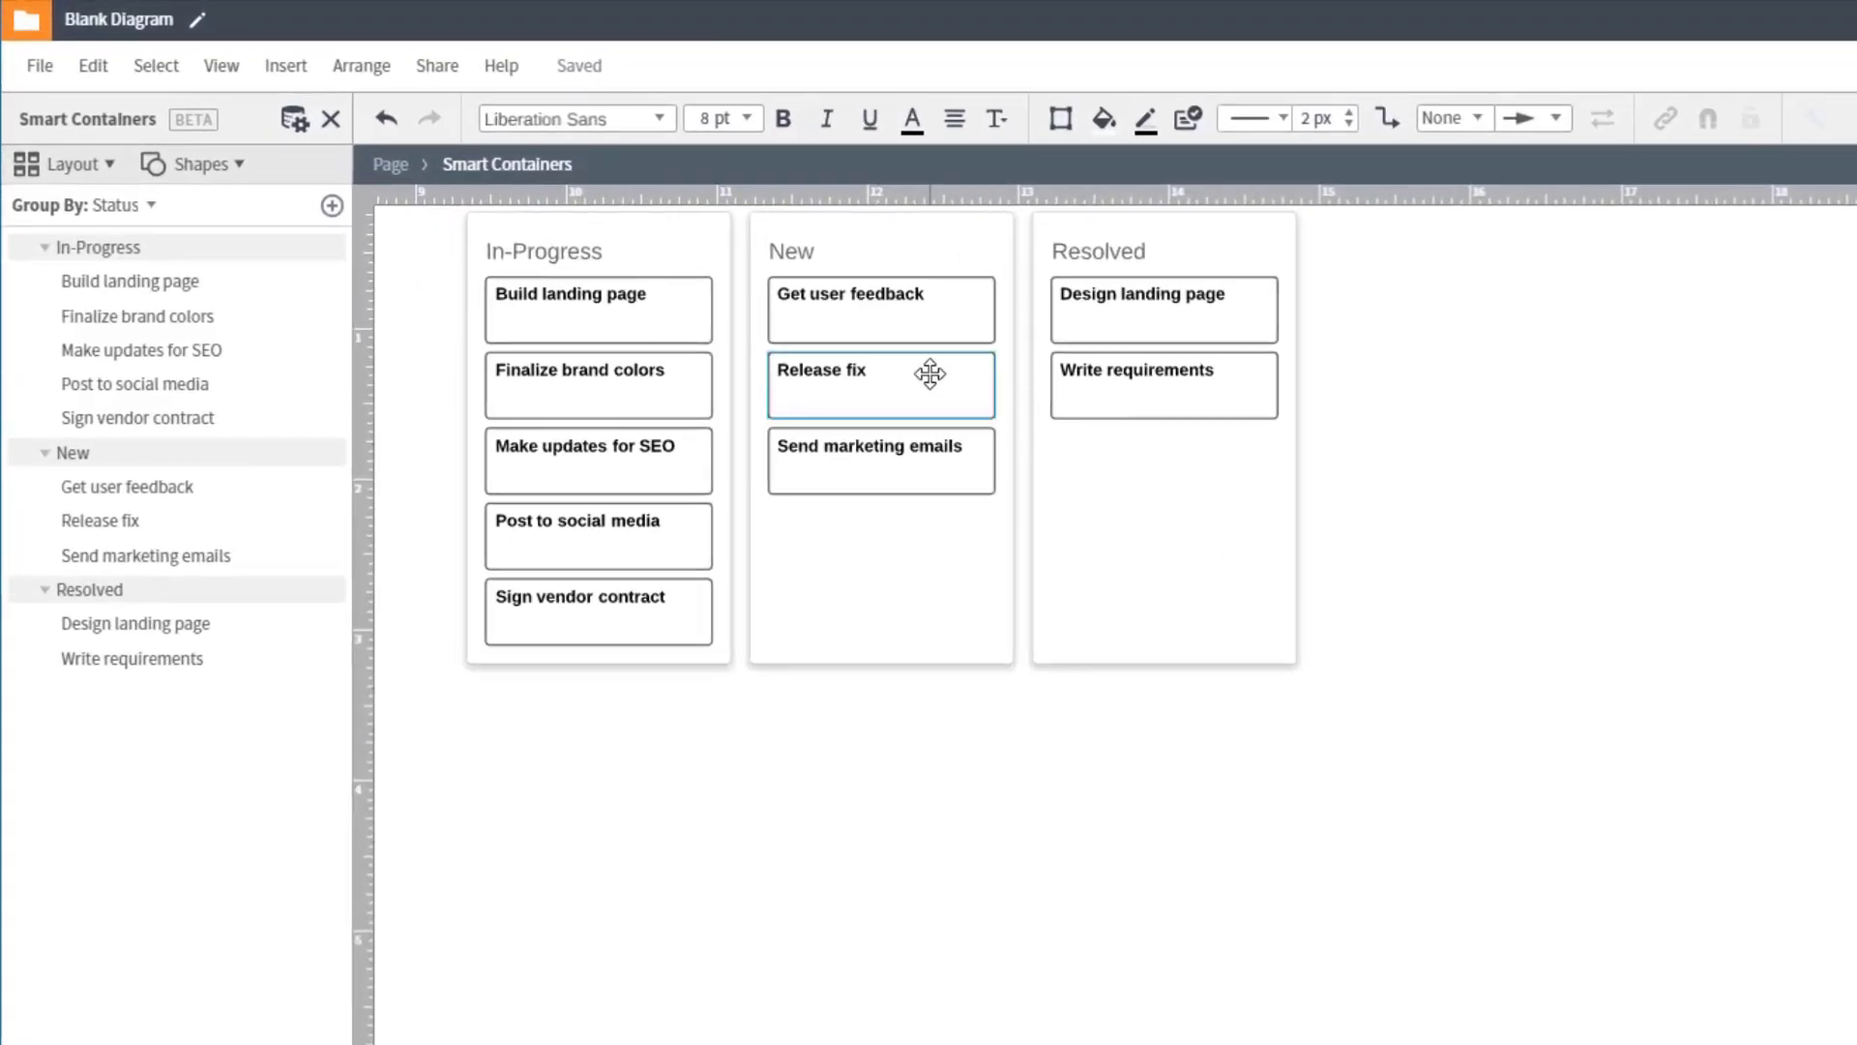
# Step: Format the Release fix card's text at 11 pt in dark gray
pyautogui.doubleClick(931, 373)
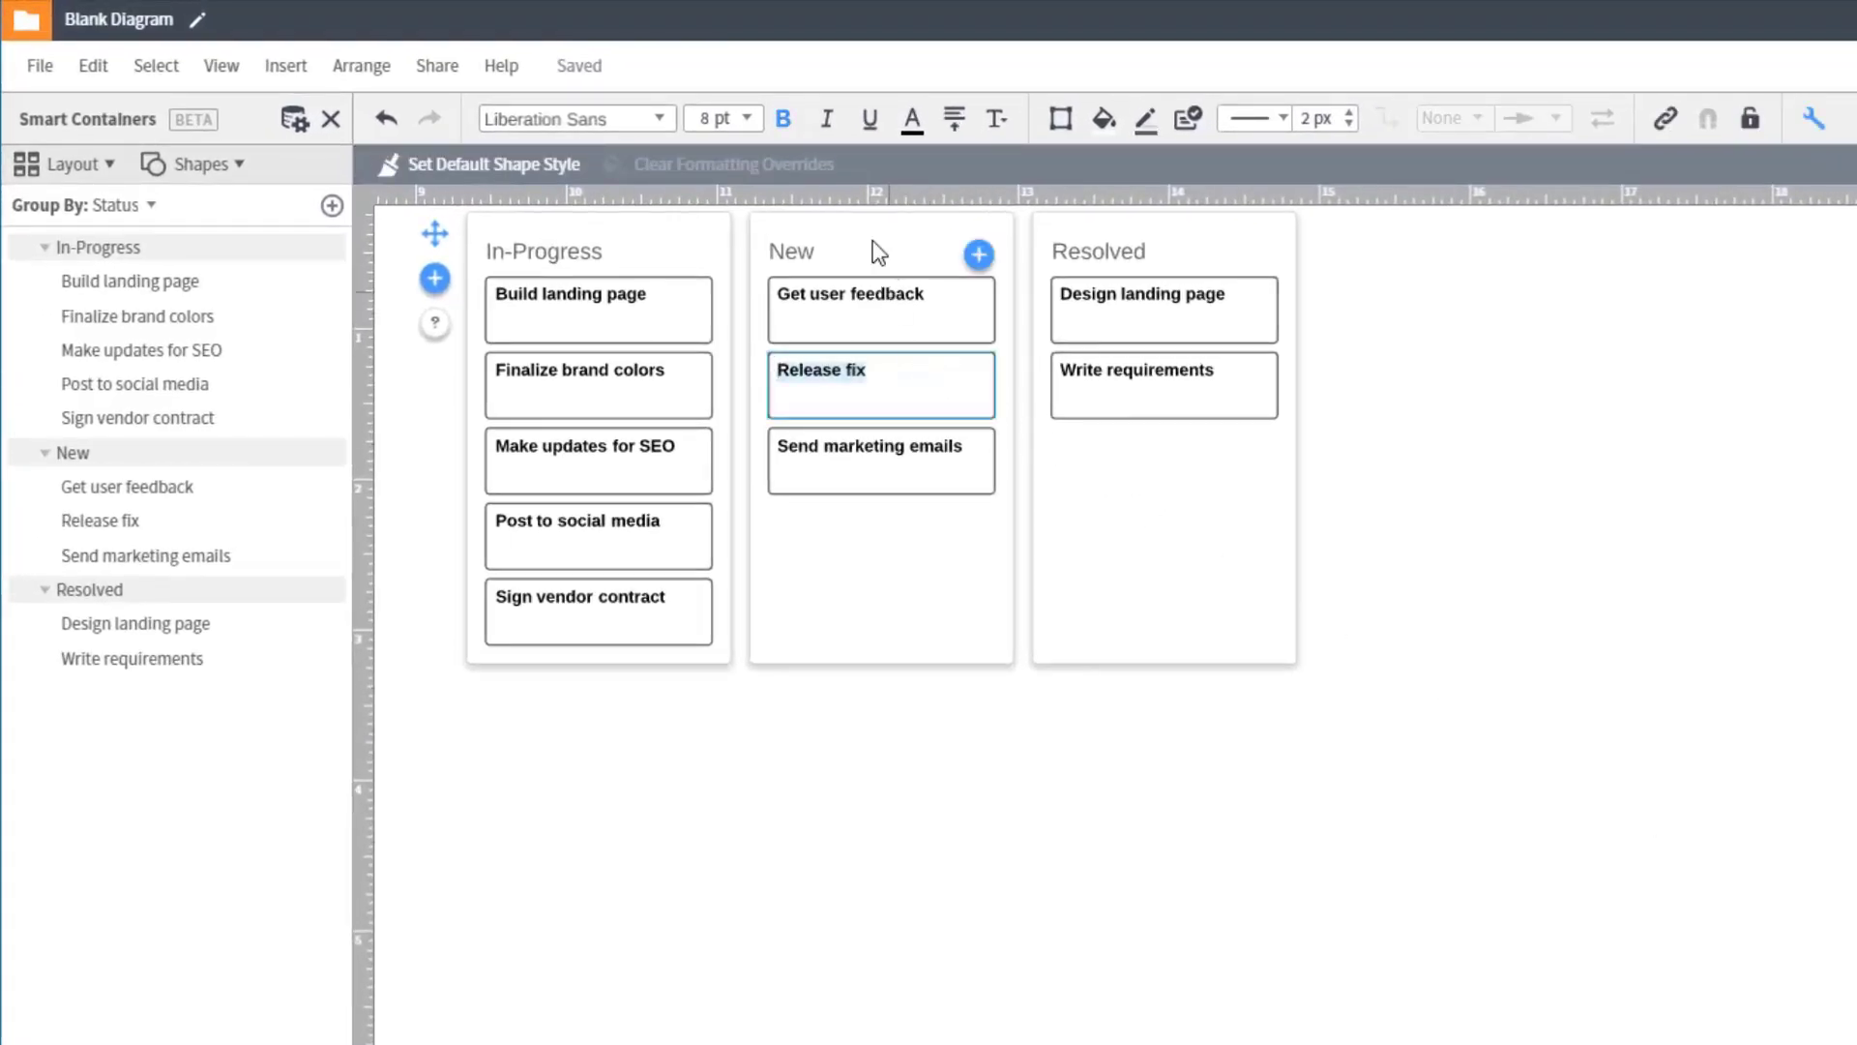
pyautogui.click(745, 121)
pyautogui.click(745, 120)
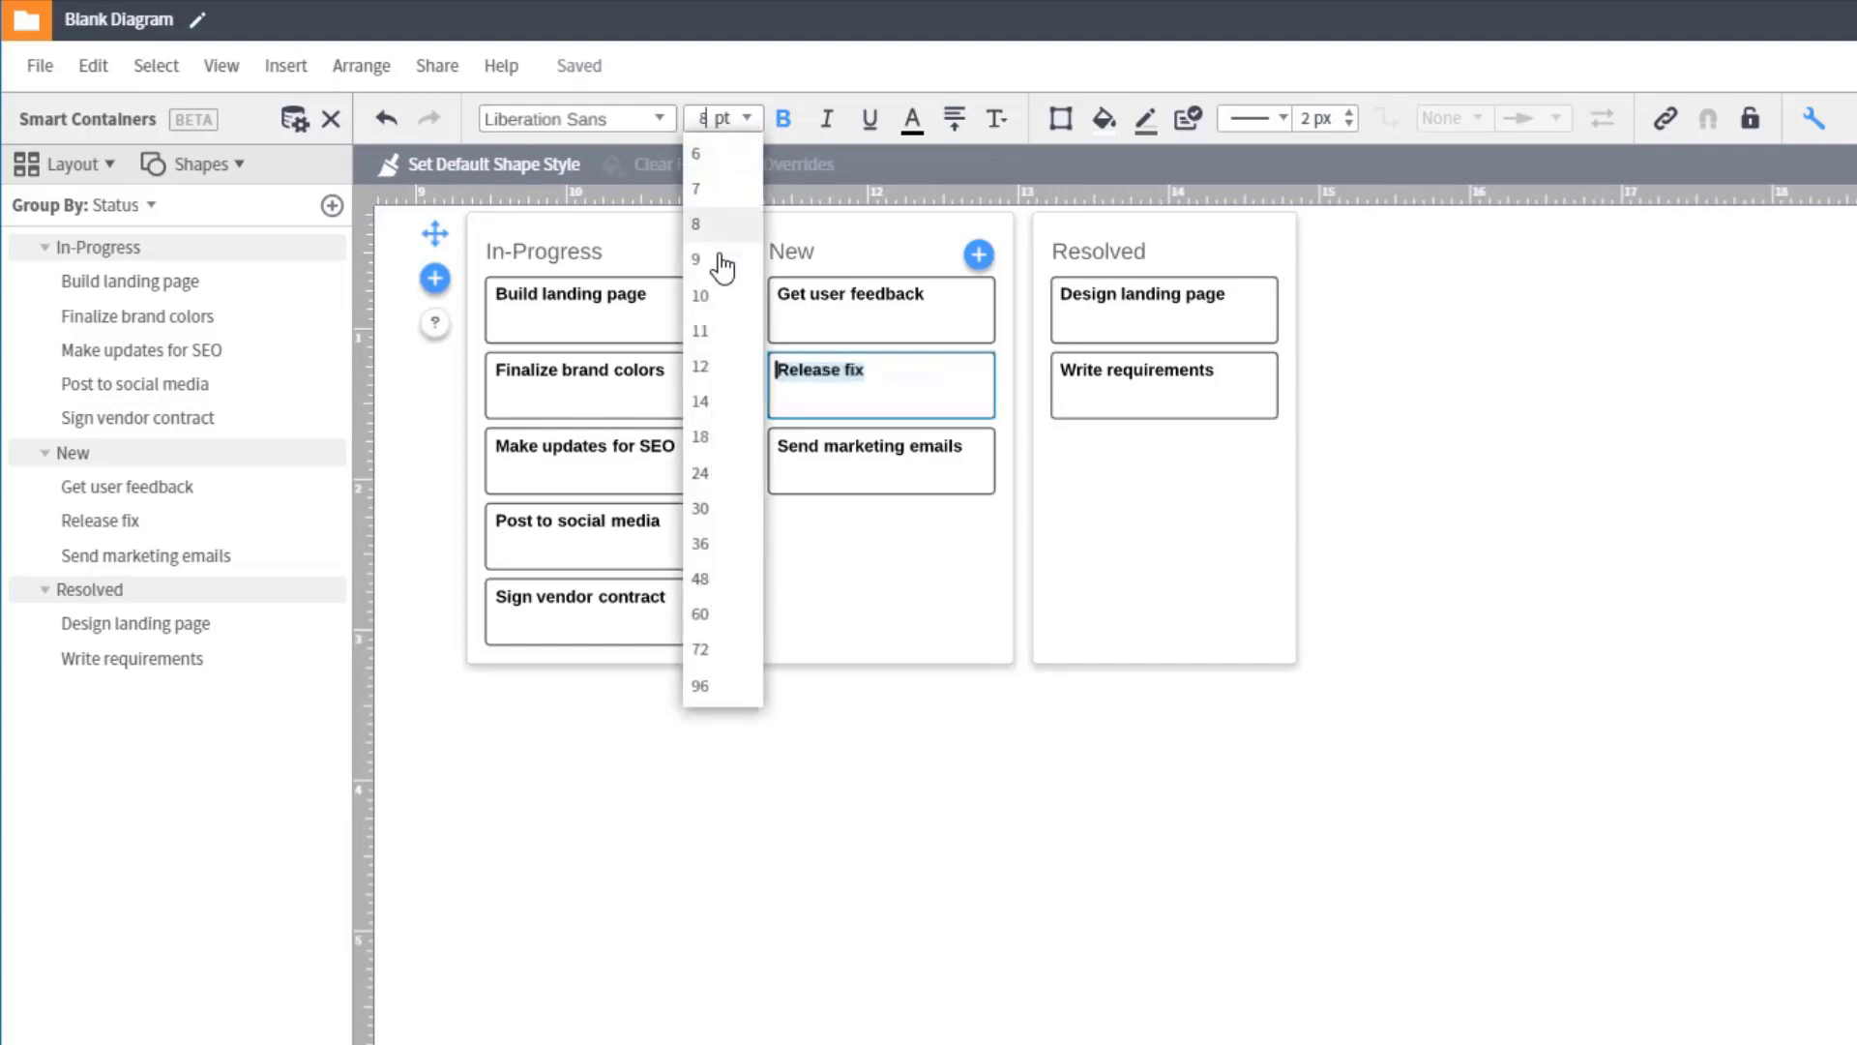
pyautogui.click(718, 334)
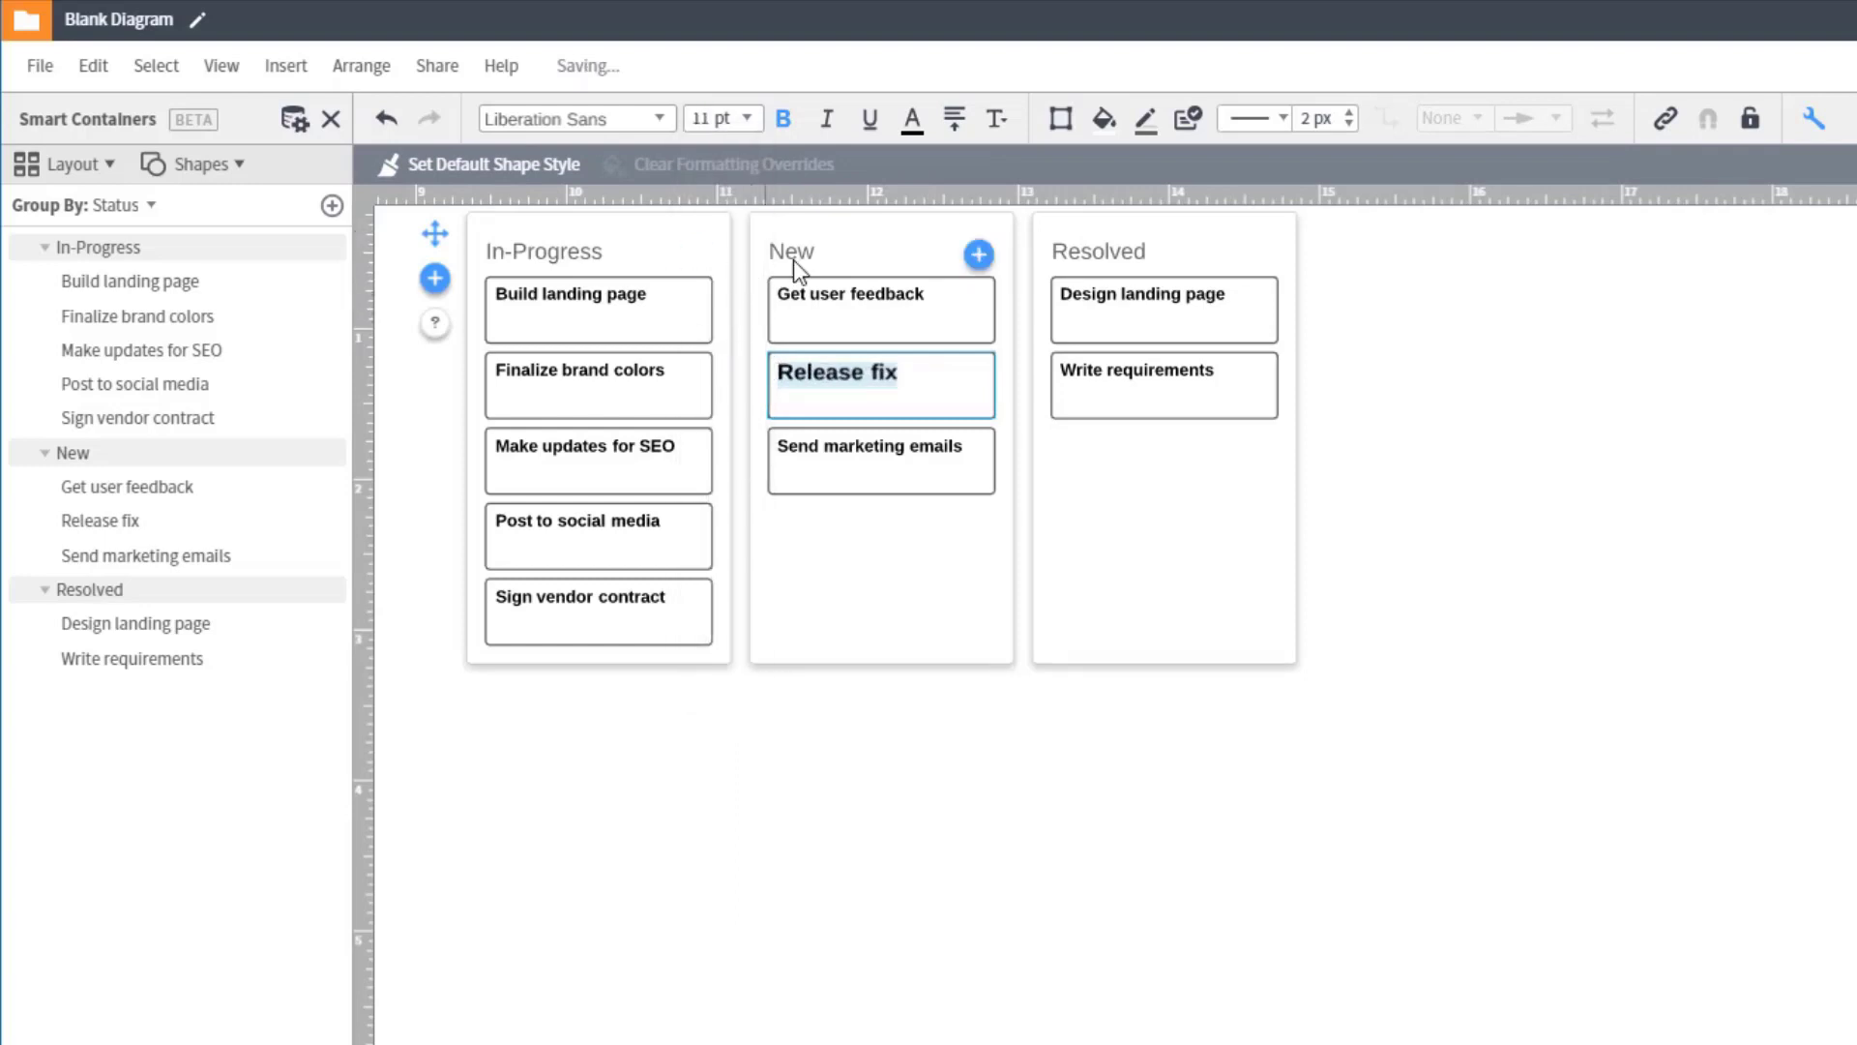
pyautogui.click(914, 123)
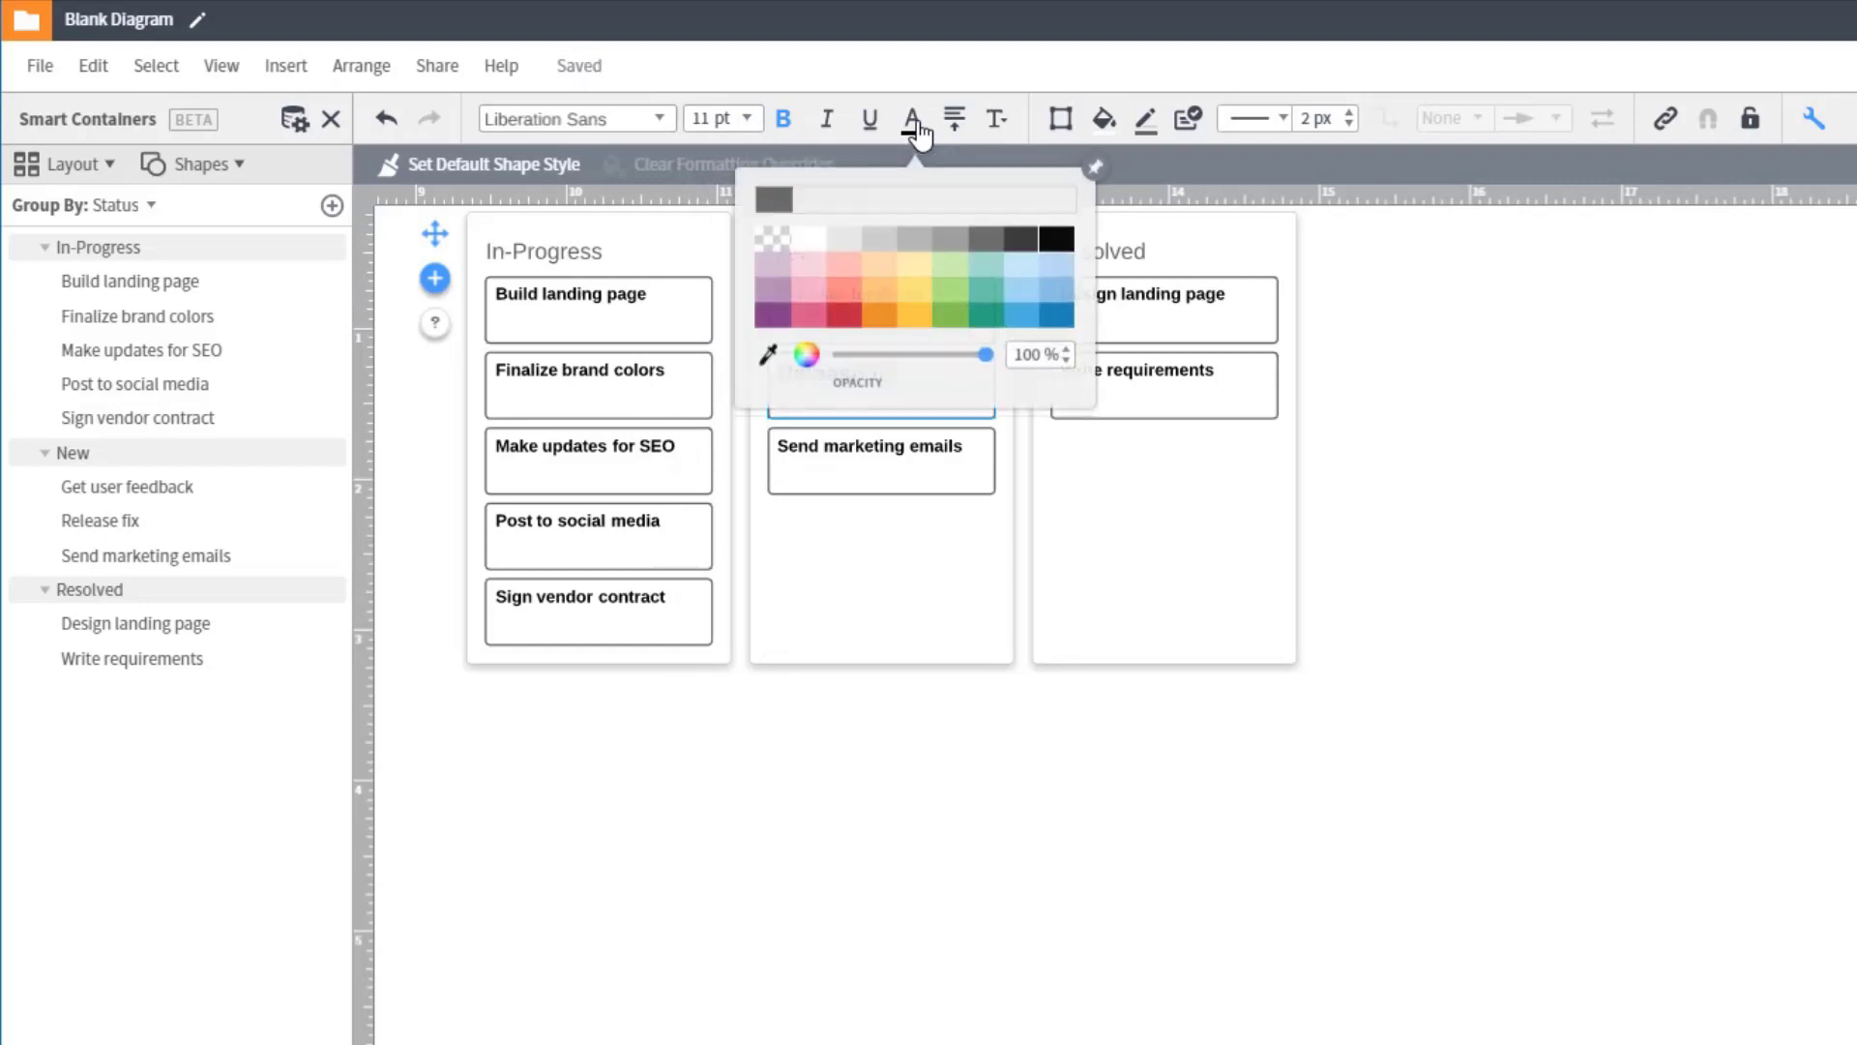
pyautogui.click(997, 255)
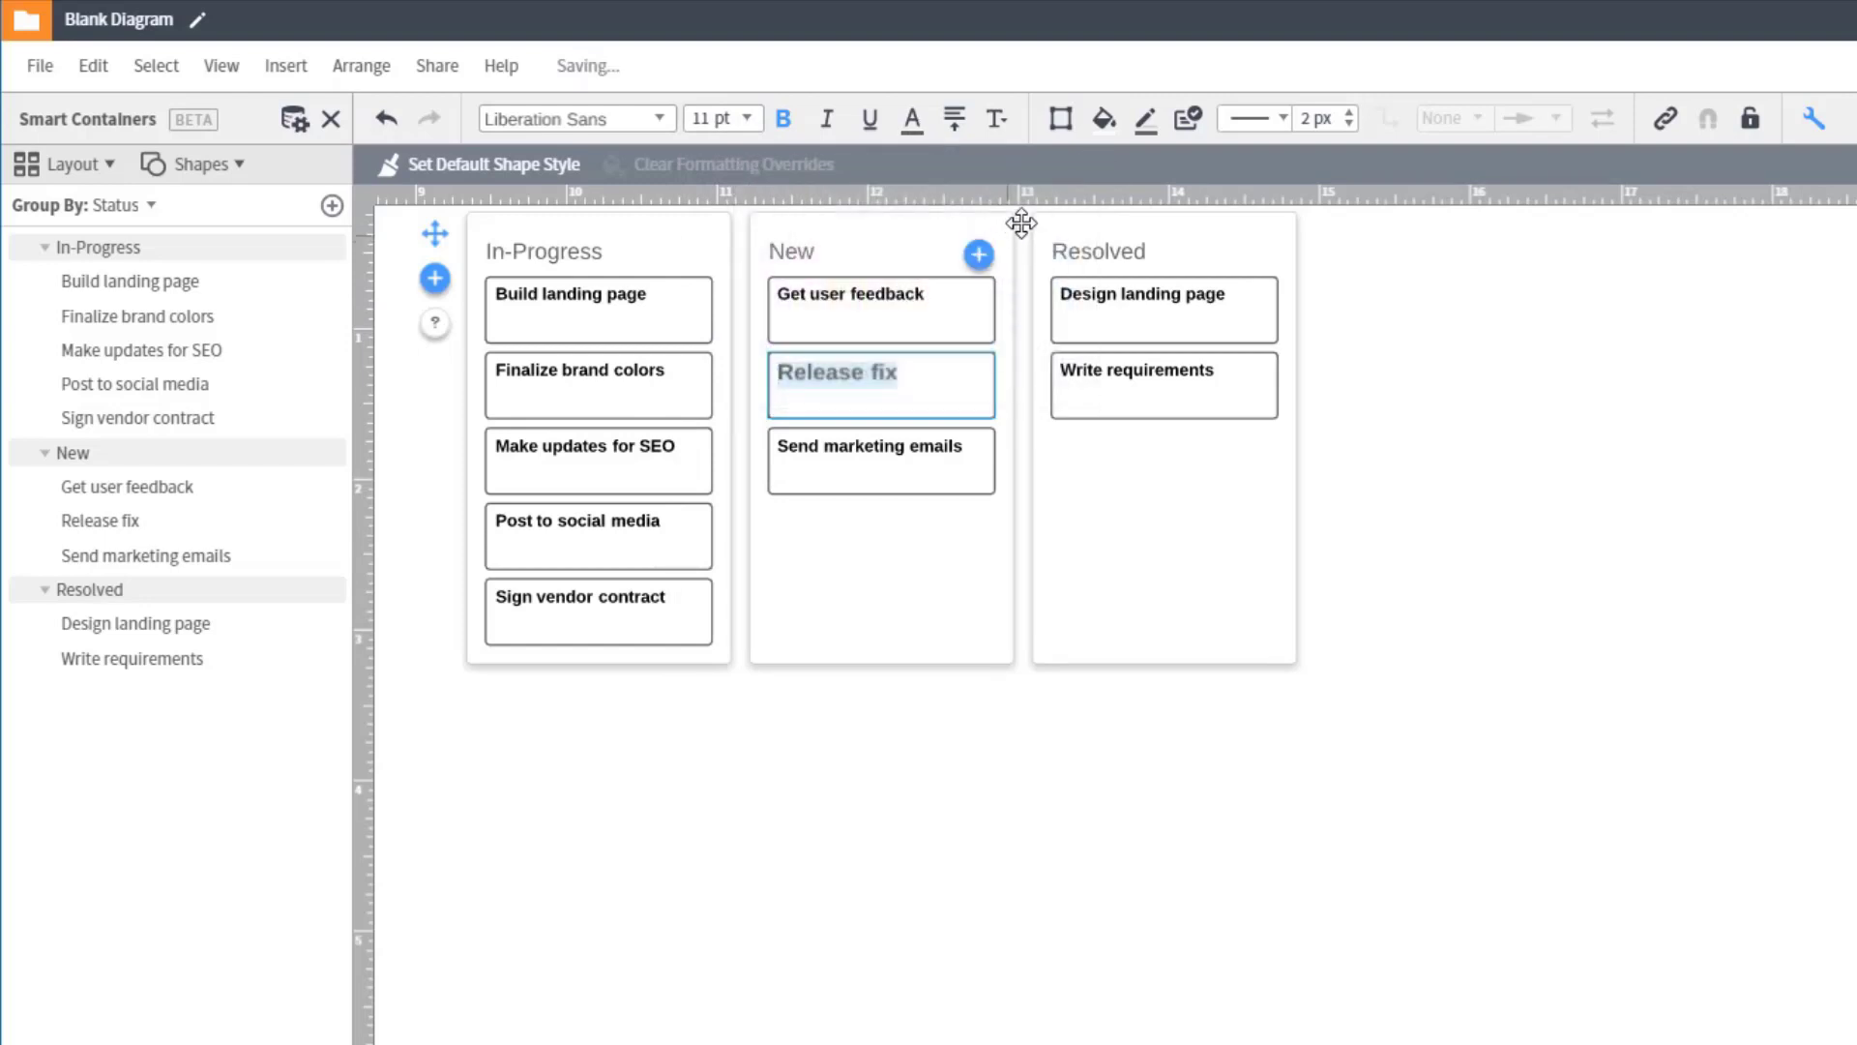
# Step: Give the Release fix card a dark gray border and make its formatting the default shape style
pyautogui.click(1144, 120)
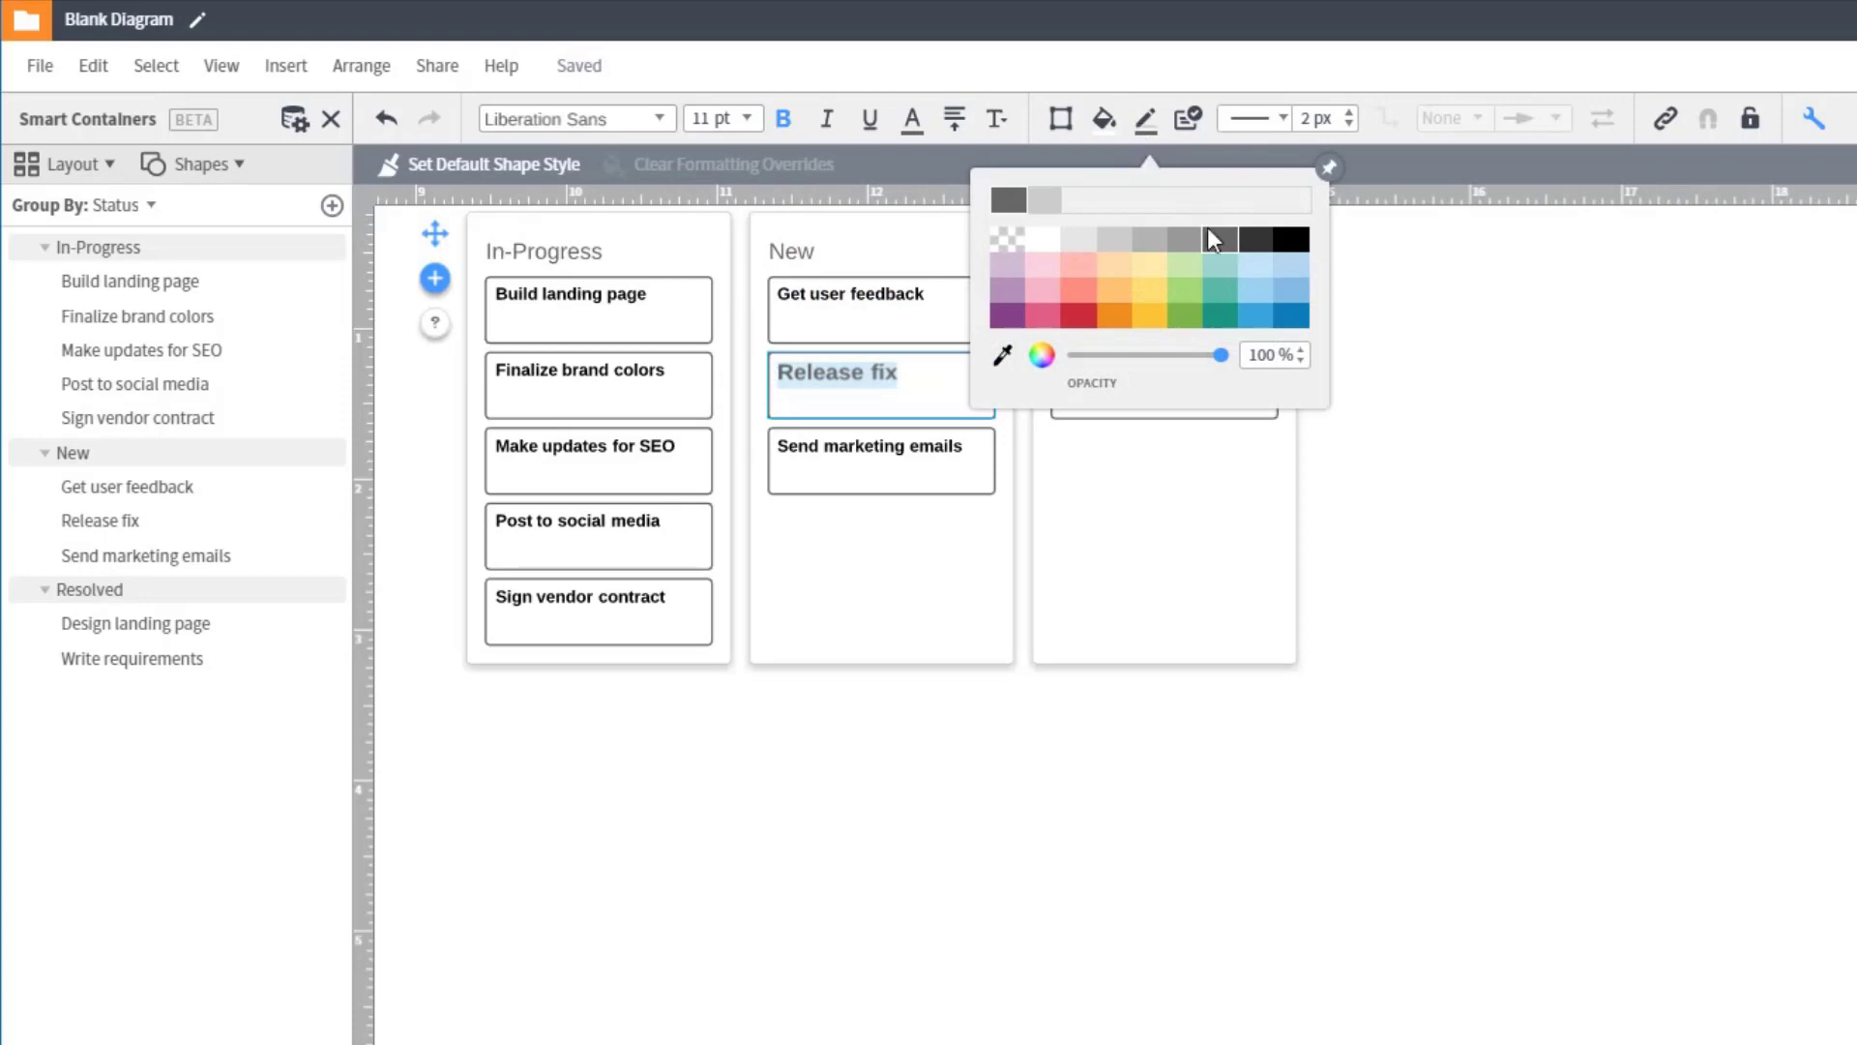
pyautogui.click(1261, 257)
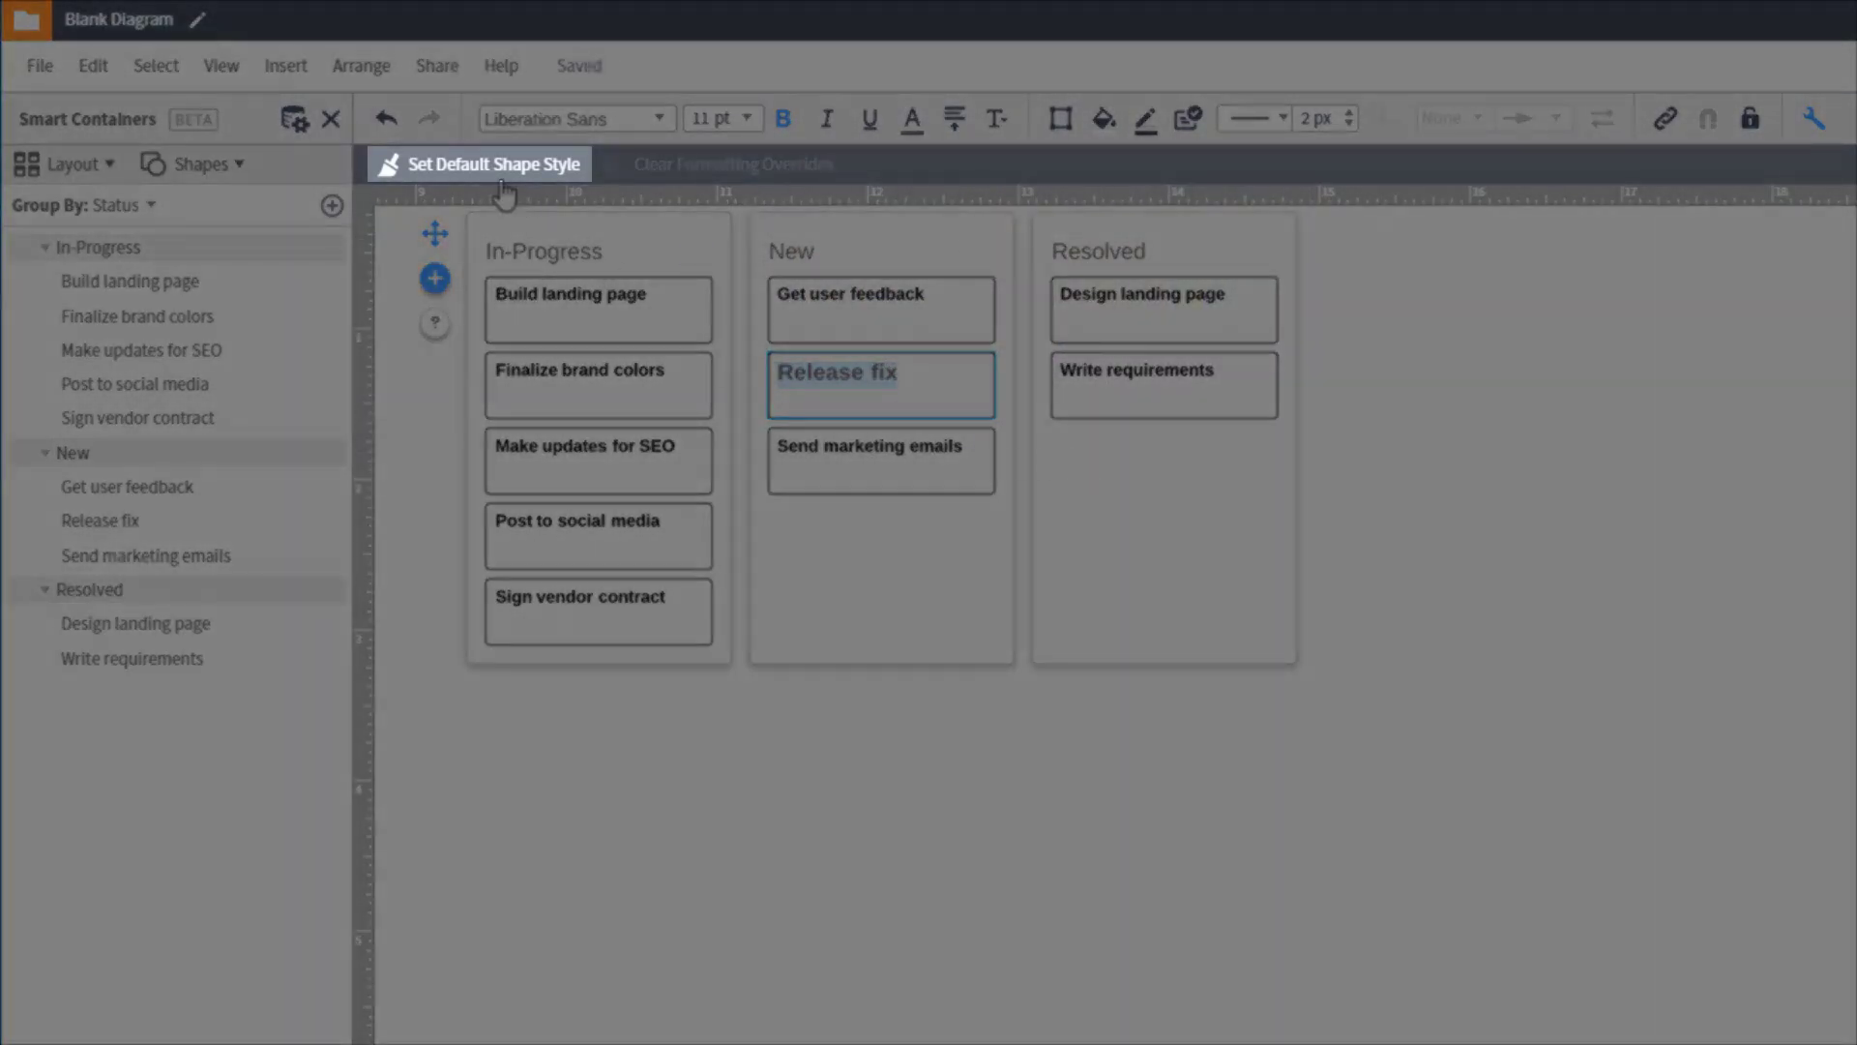
pyautogui.click(491, 165)
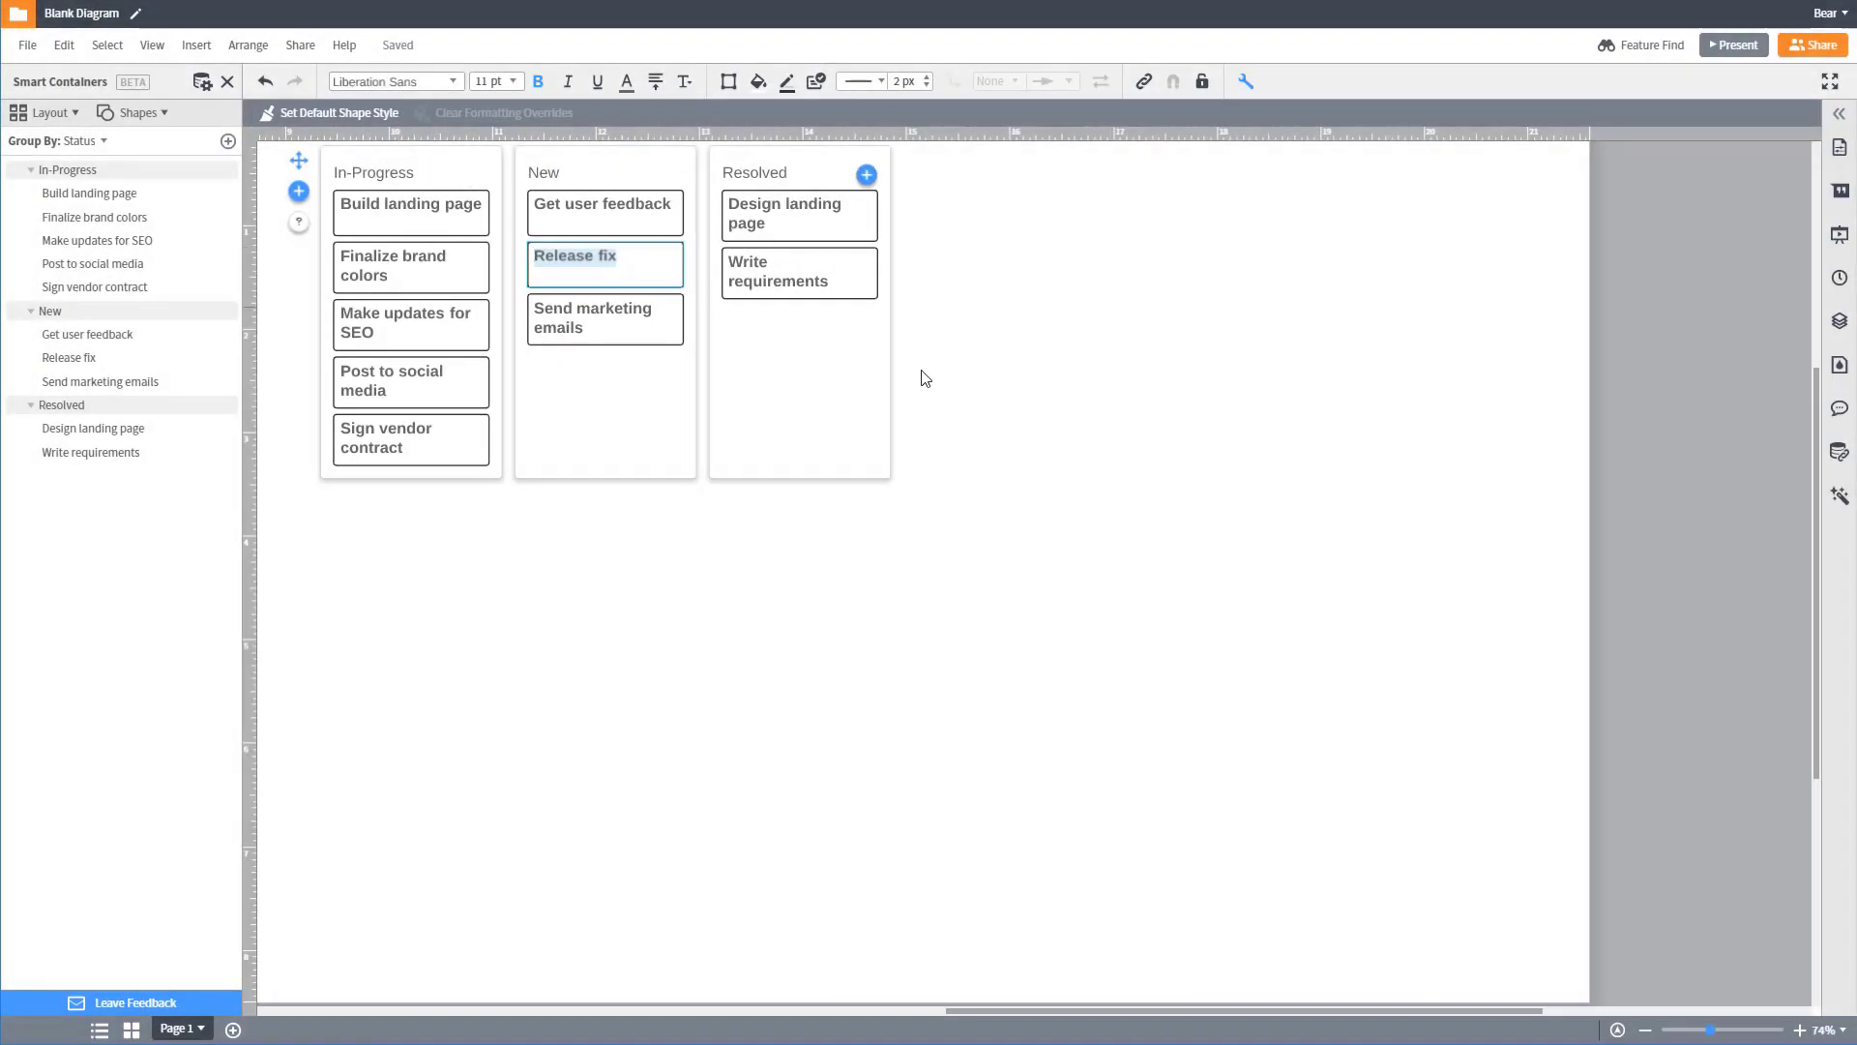
pyautogui.click(1839, 499)
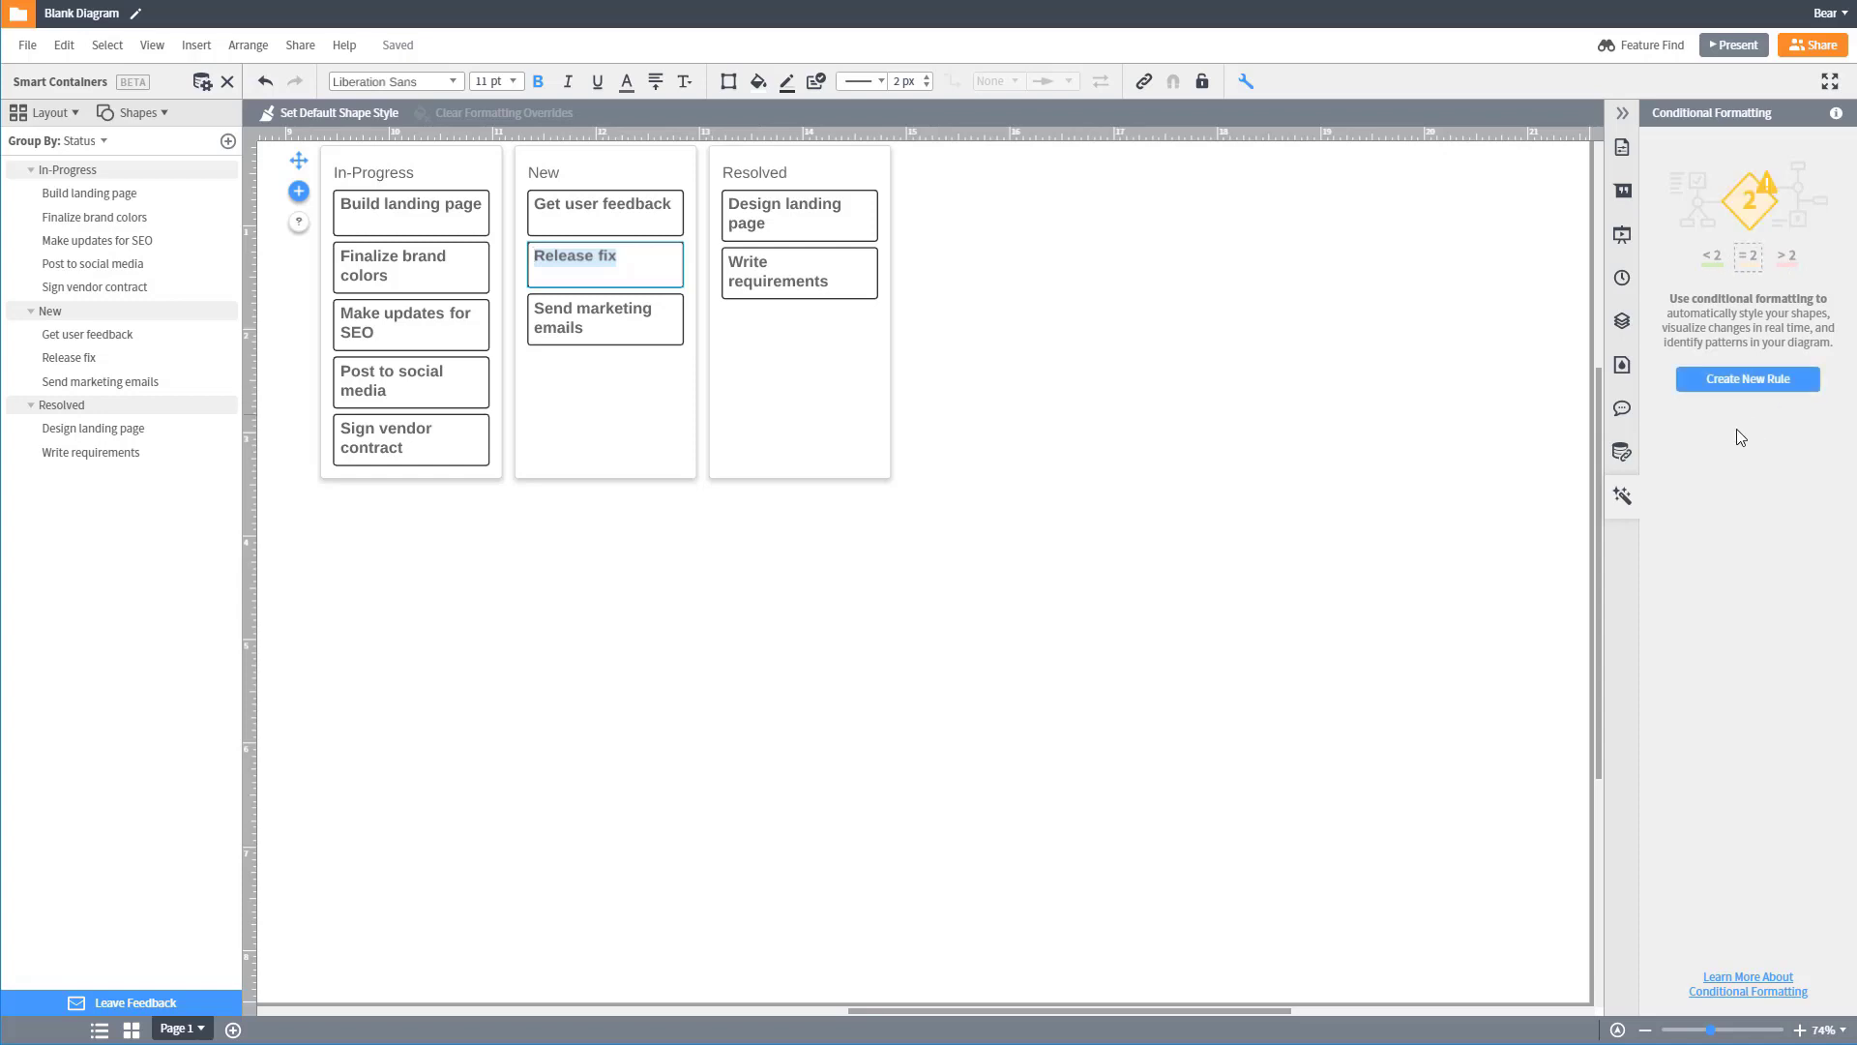
pyautogui.click(1622, 495)
pyautogui.press('BackSpace')
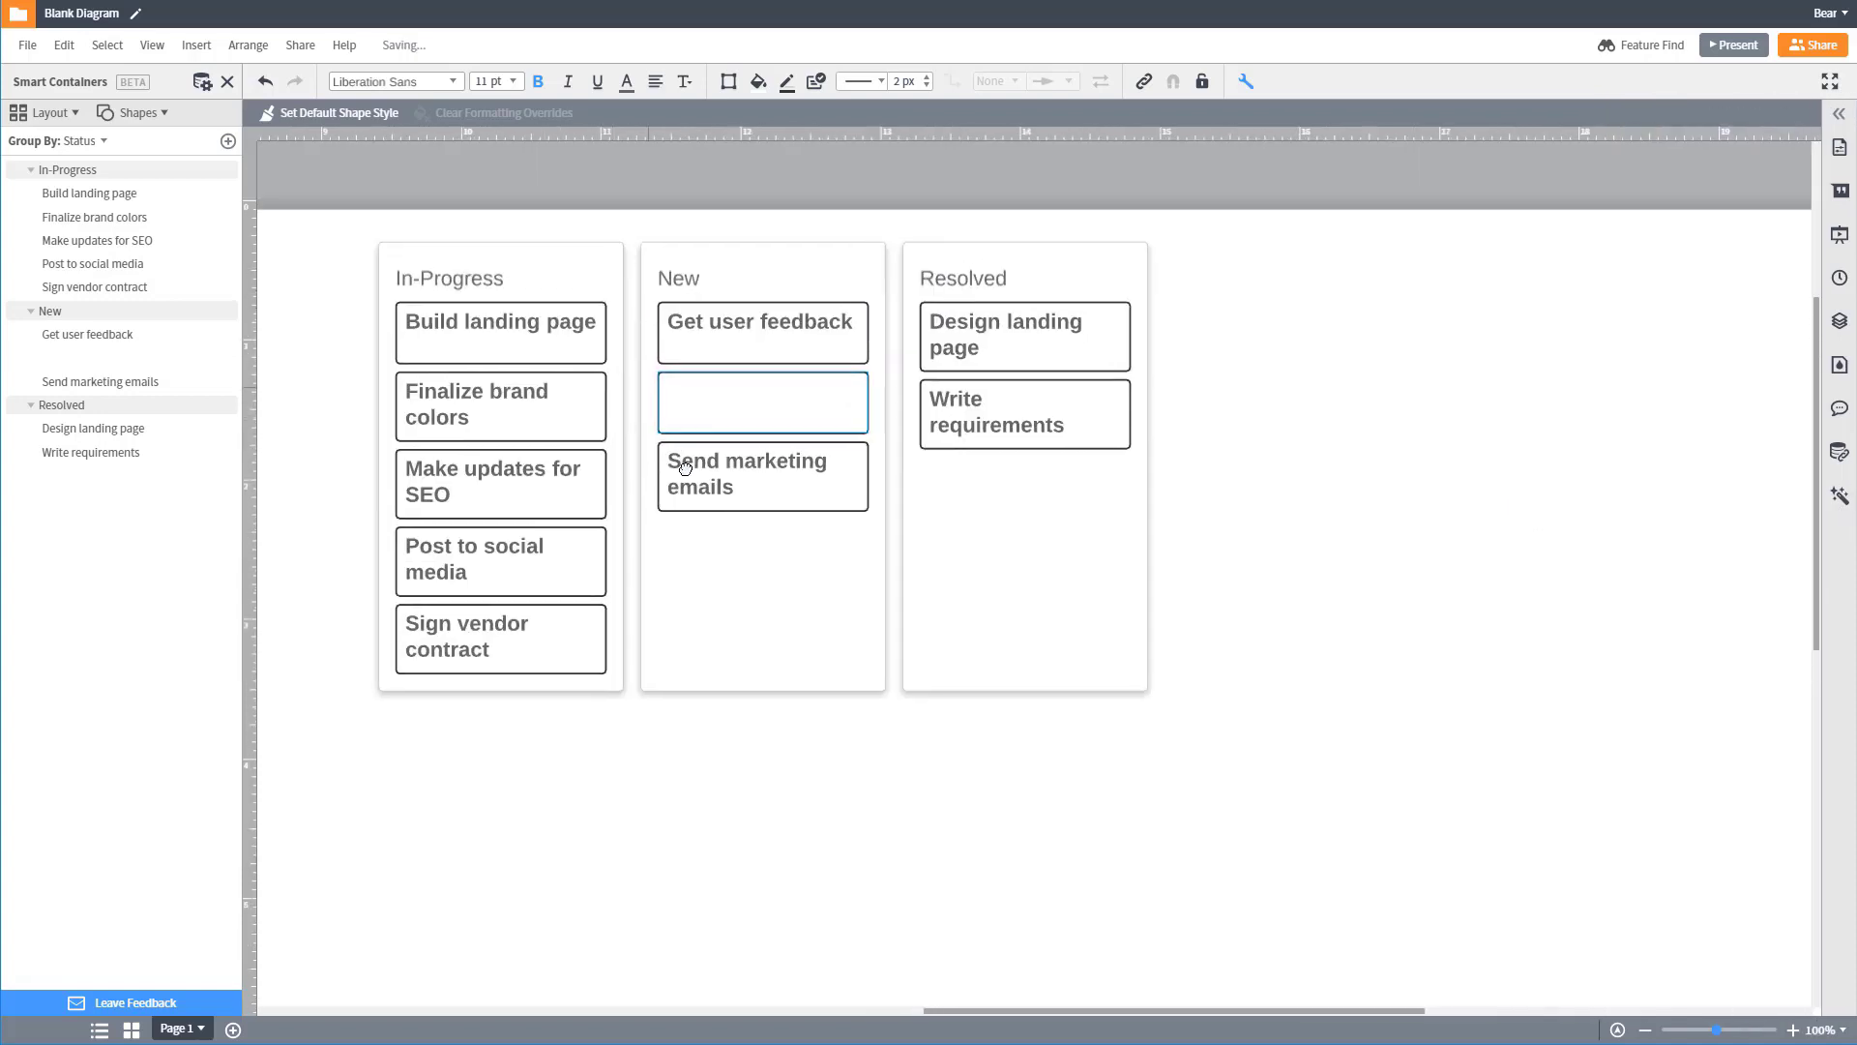
pyautogui.hotkey('ctrl', 'z')
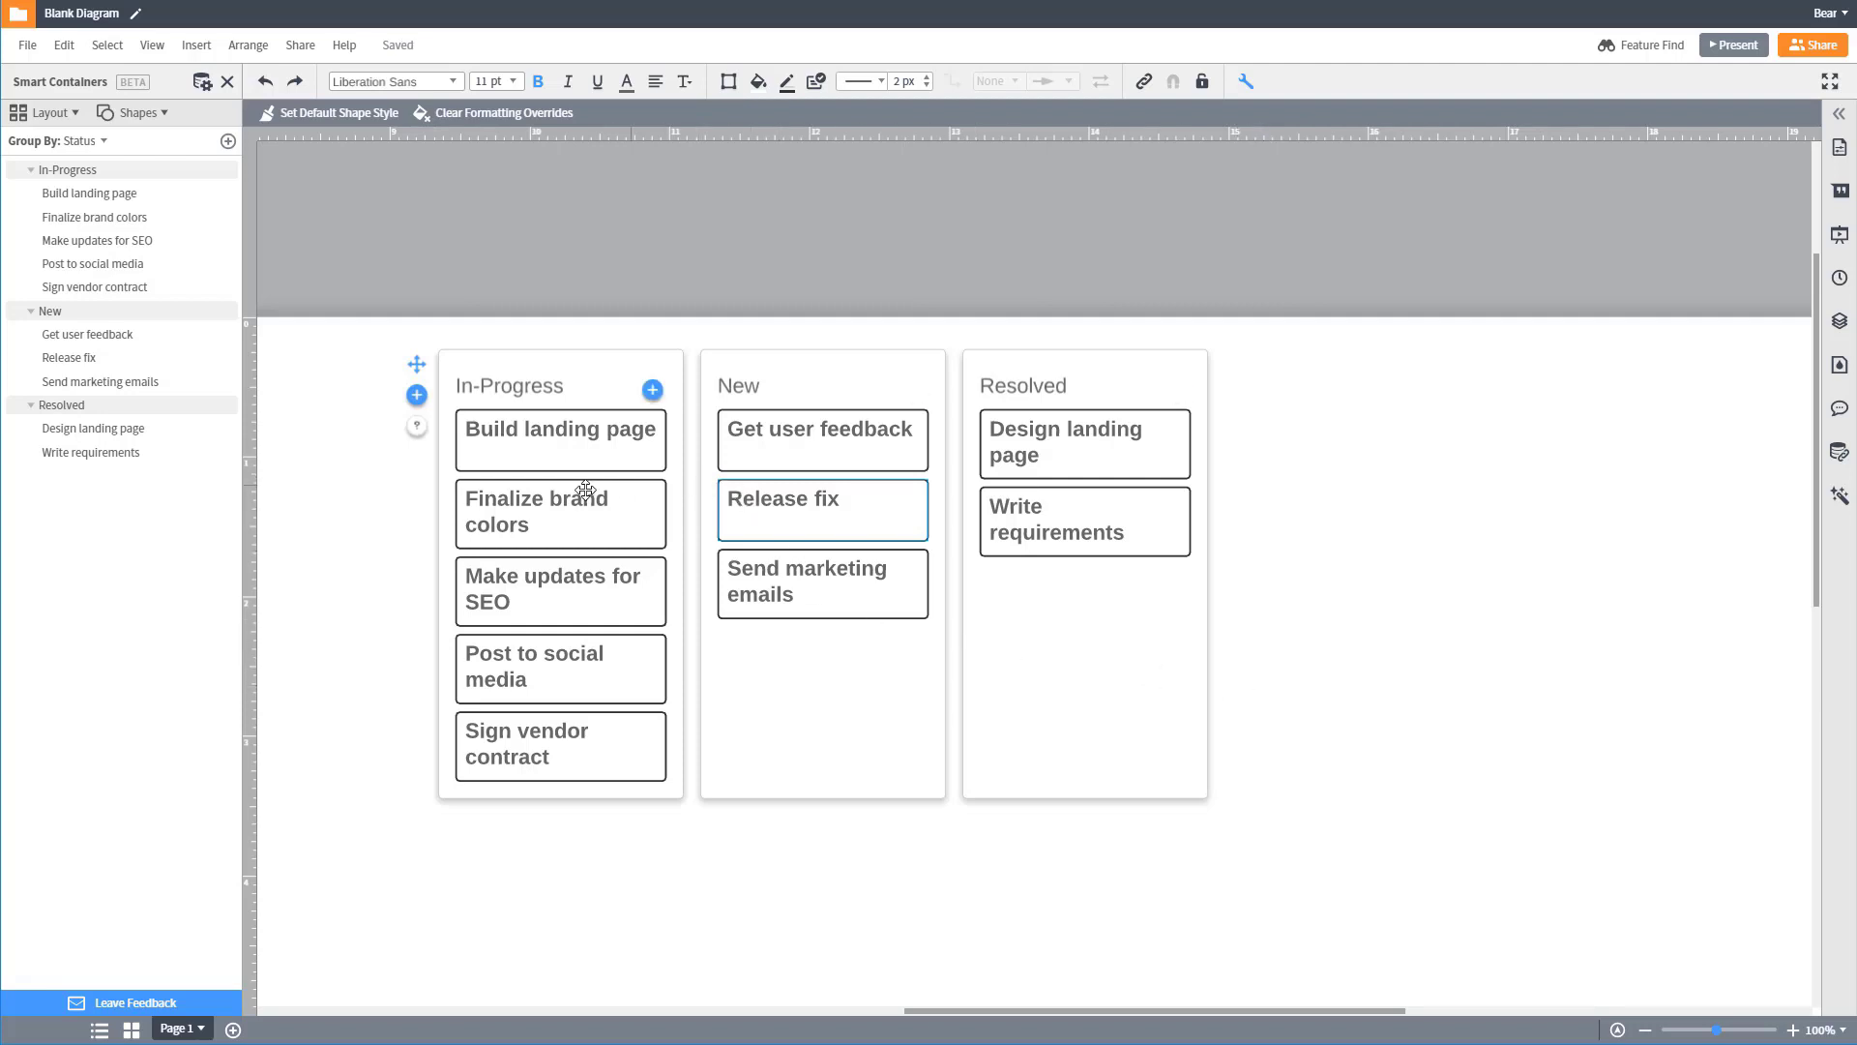
# Step: Move the Finalize brand colors card to Resolved and the Release fix card to In-Progress
pyautogui.moveTo(576, 494); pyautogui.dragTo(1111, 609)
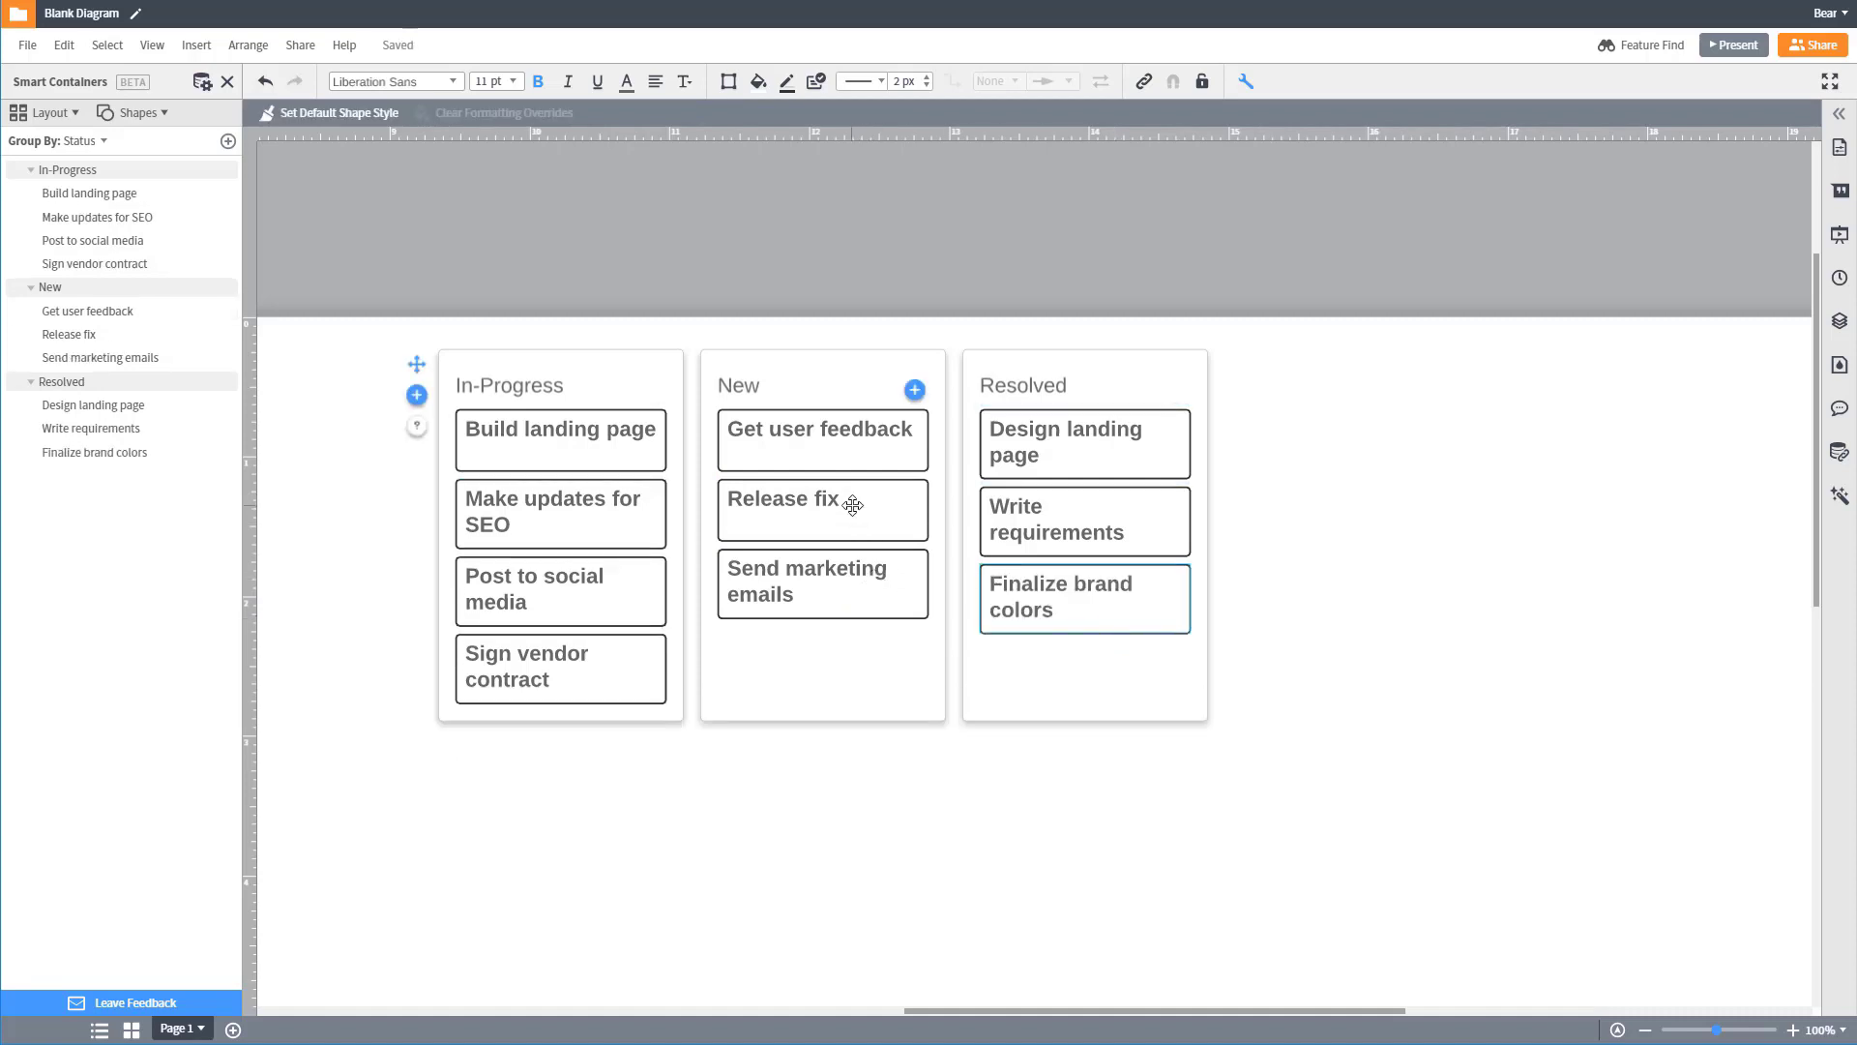
pyautogui.moveTo(850, 502); pyautogui.dragTo(571, 552)
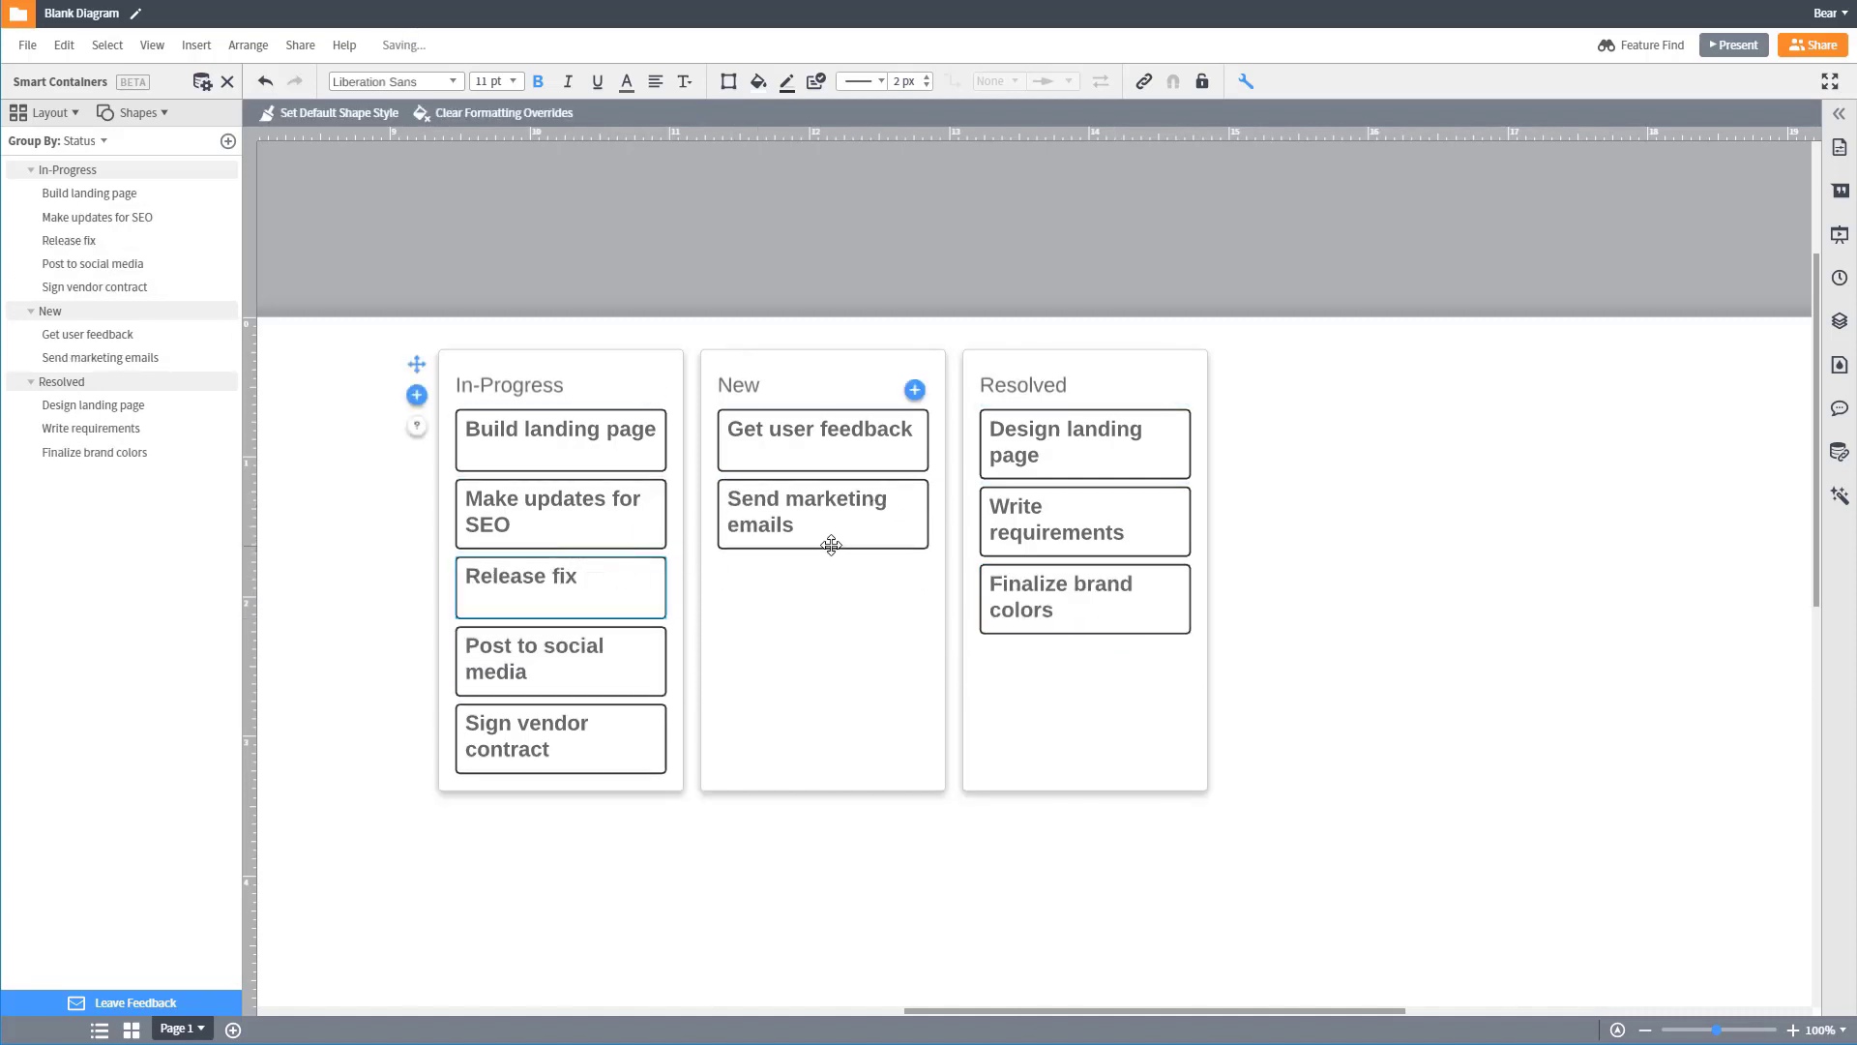
# Step: Add a card titled "A-B Test New Design" to the New container
pyautogui.click(914, 390)
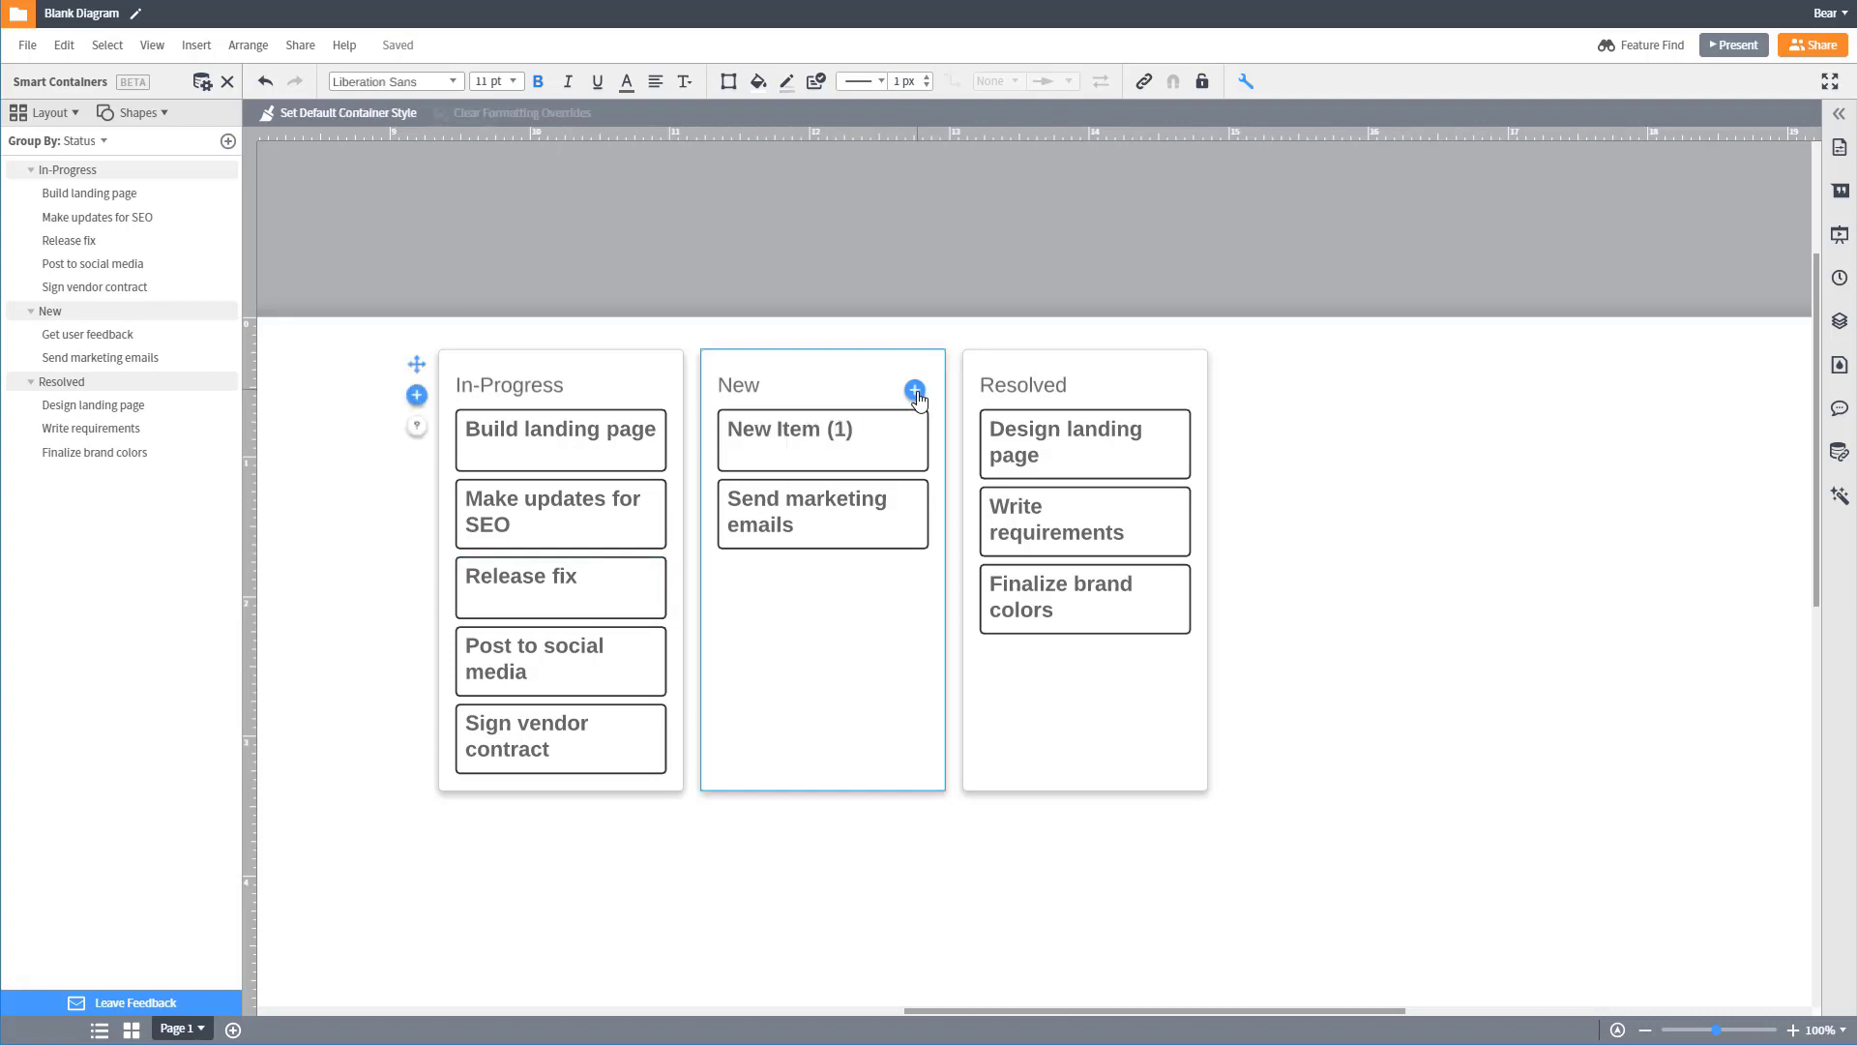
pyautogui.doubleClick(846, 427)
pyautogui.write('A')
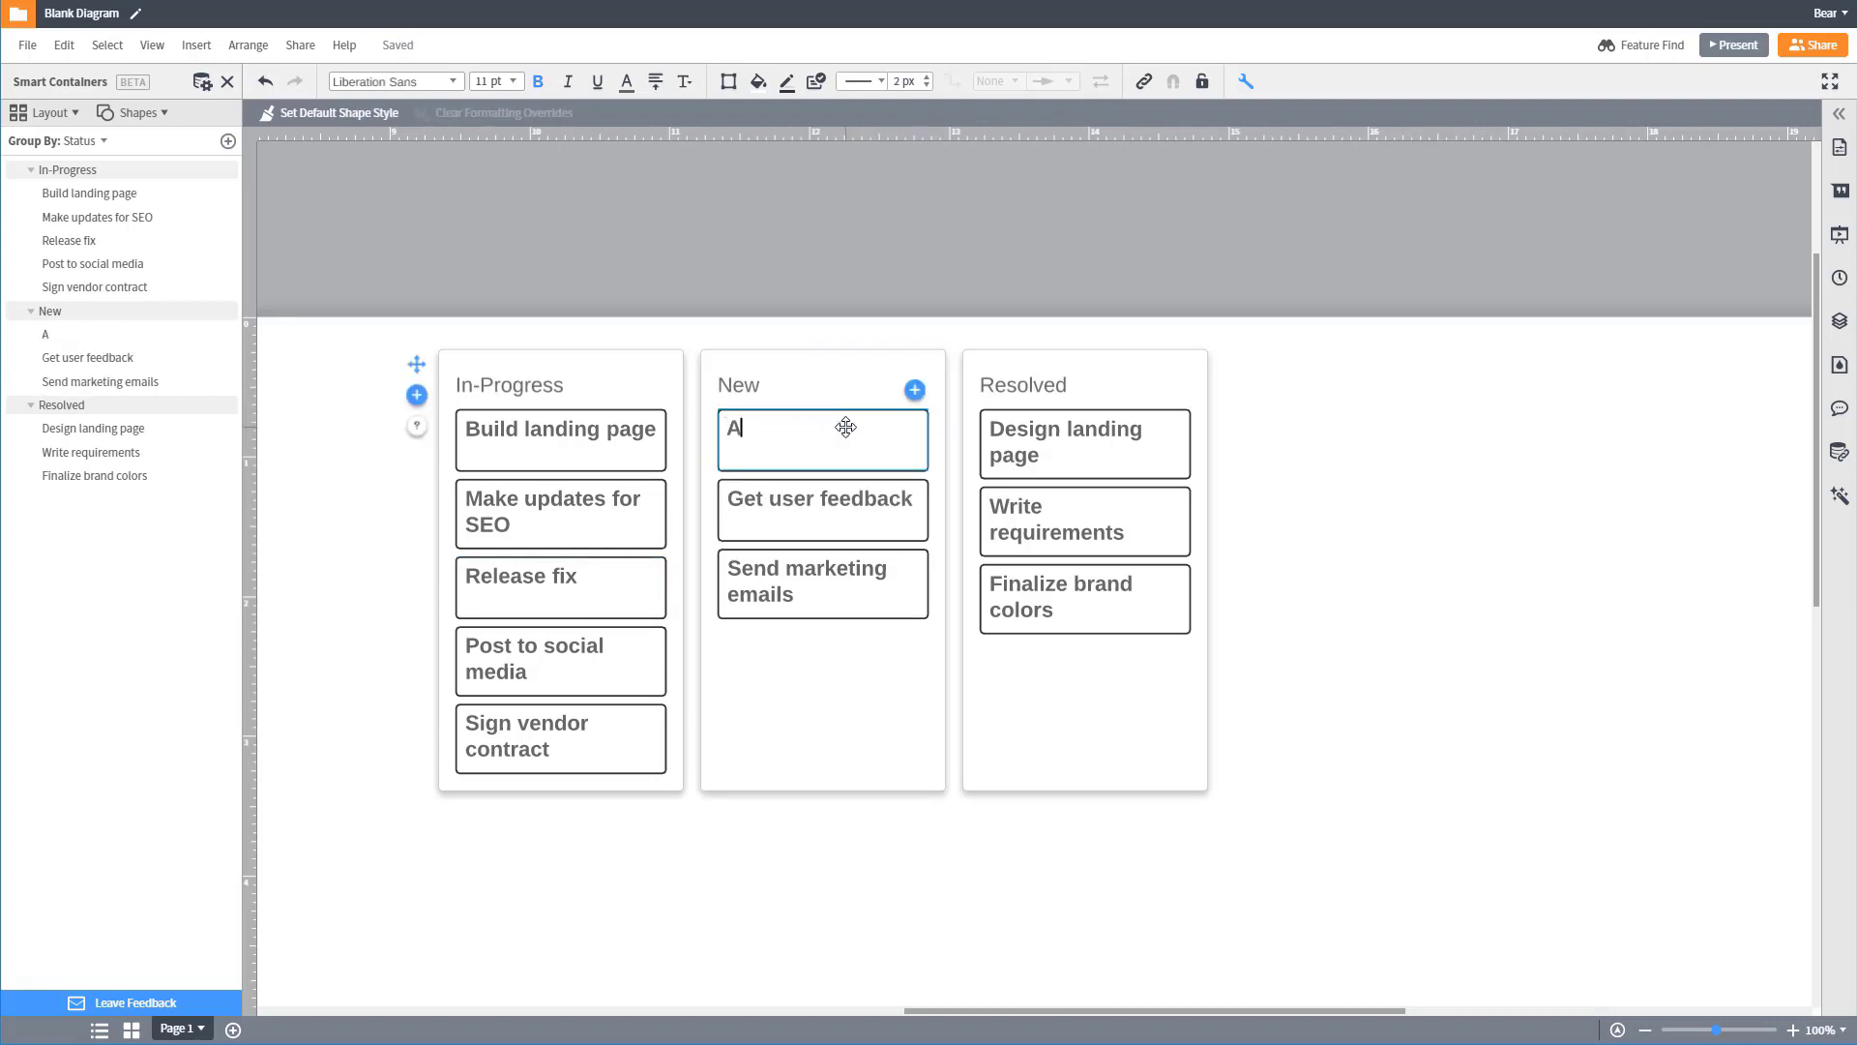
pyautogui.write('-B Test New Design')
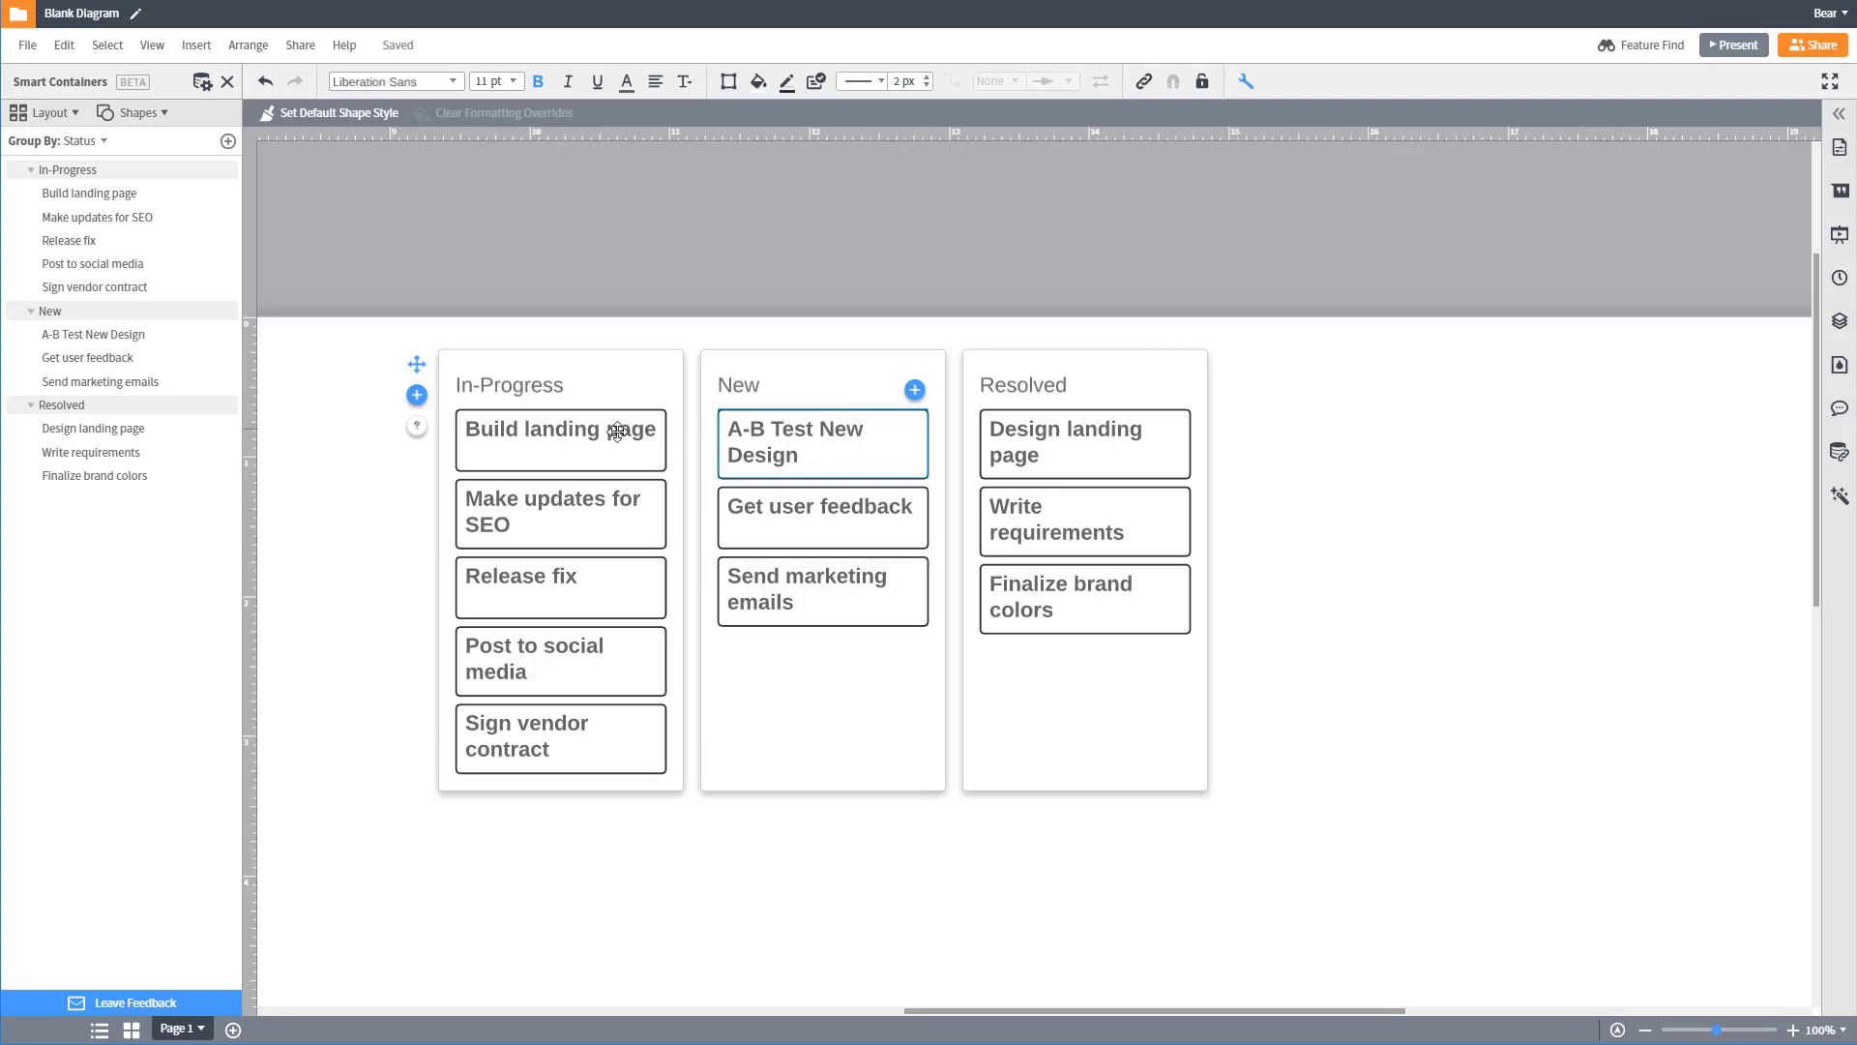
# Step: Add a new container titled "Blocked" to the board
pyautogui.click(416, 394)
pyautogui.doubleClick(574, 387)
pyautogui.write('Blocked')
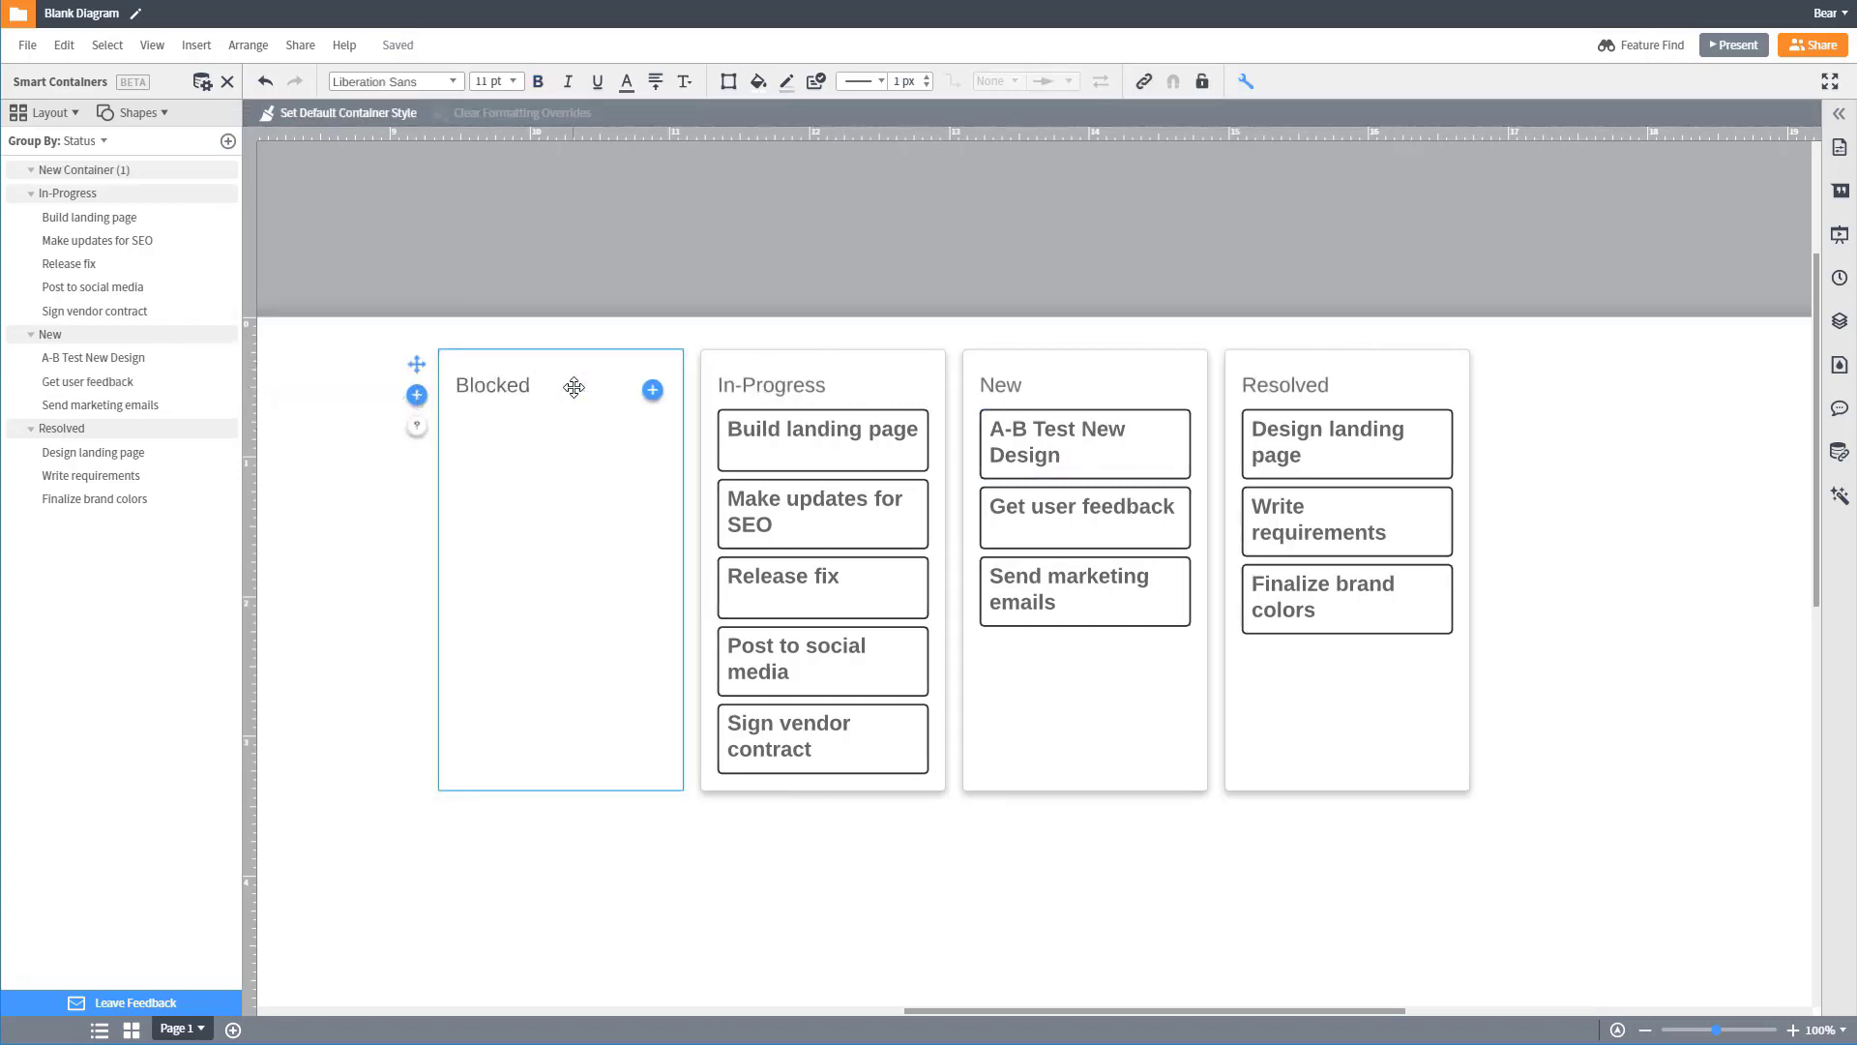
pyautogui.press('Escape')
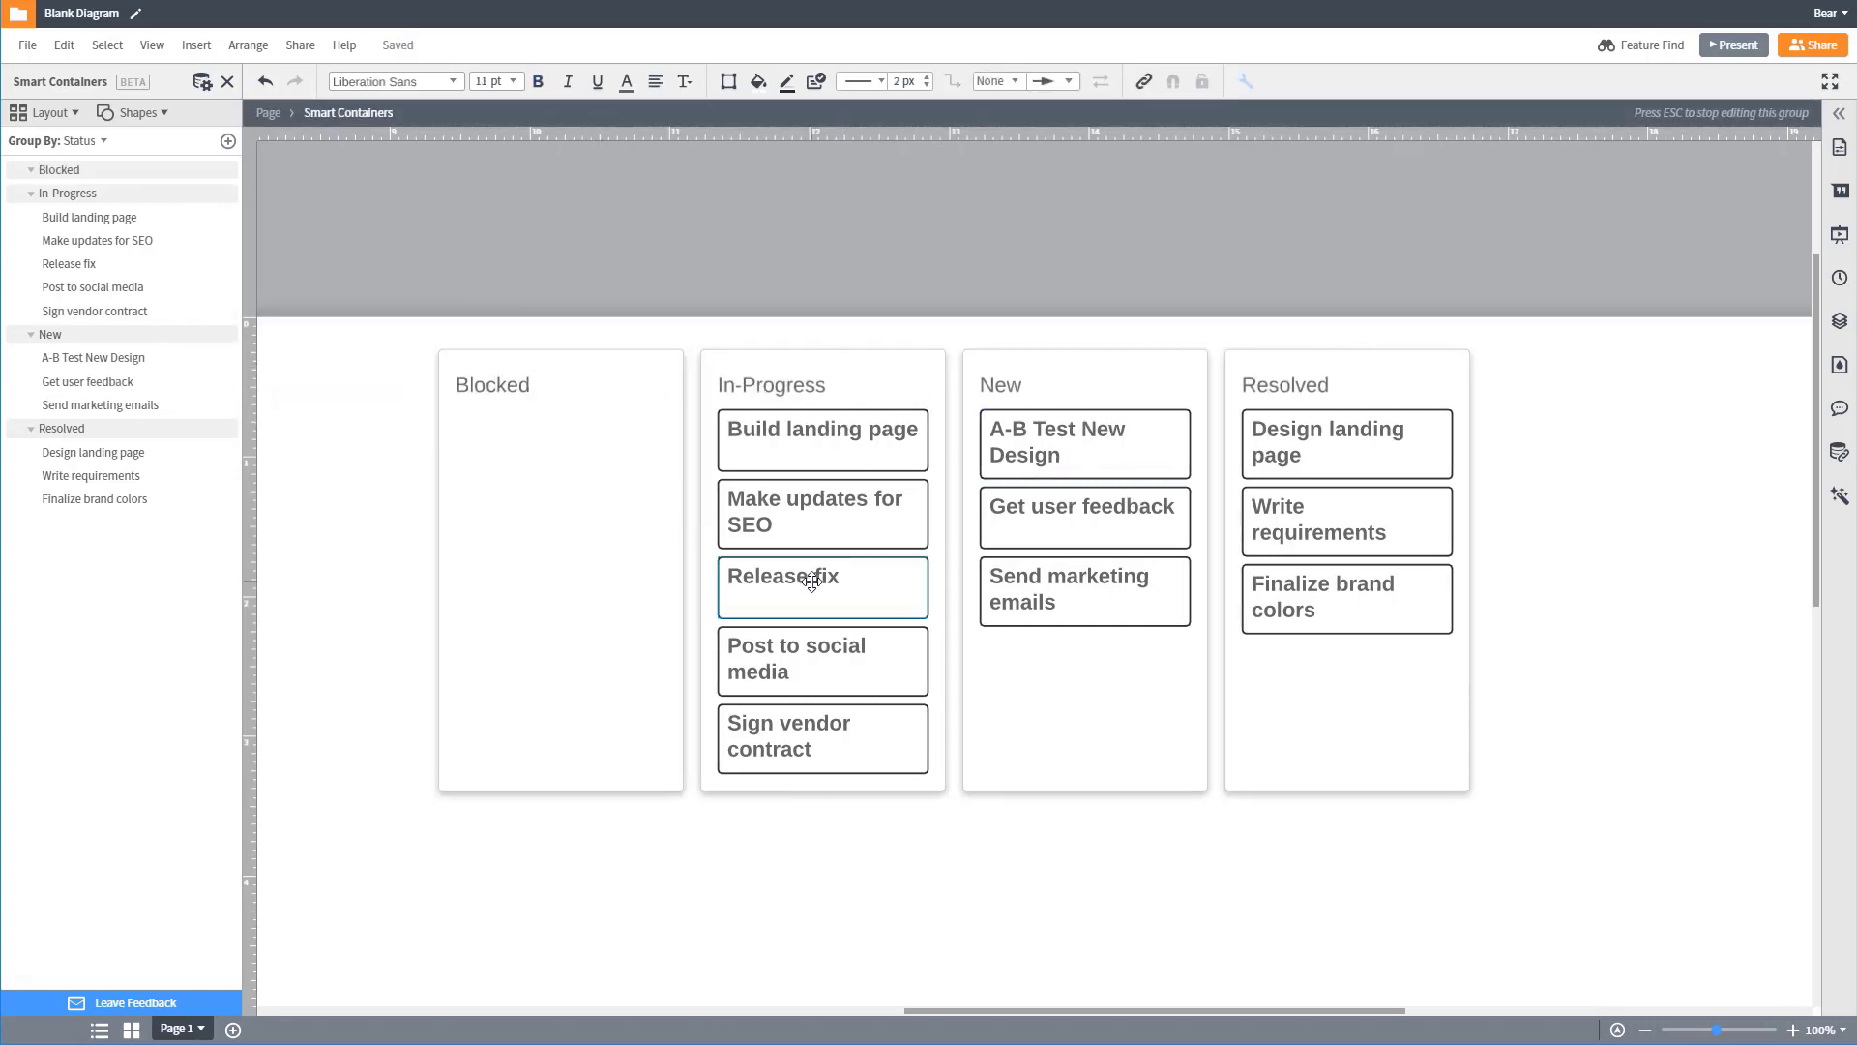
# Step: Move the Release fix, Build landing page and Sign vendor contract cards from In-Progress into Blocked
pyautogui.moveTo(793, 576); pyautogui.dragTo(604, 498)
pyautogui.moveTo(822, 435); pyautogui.dragTo(576, 503)
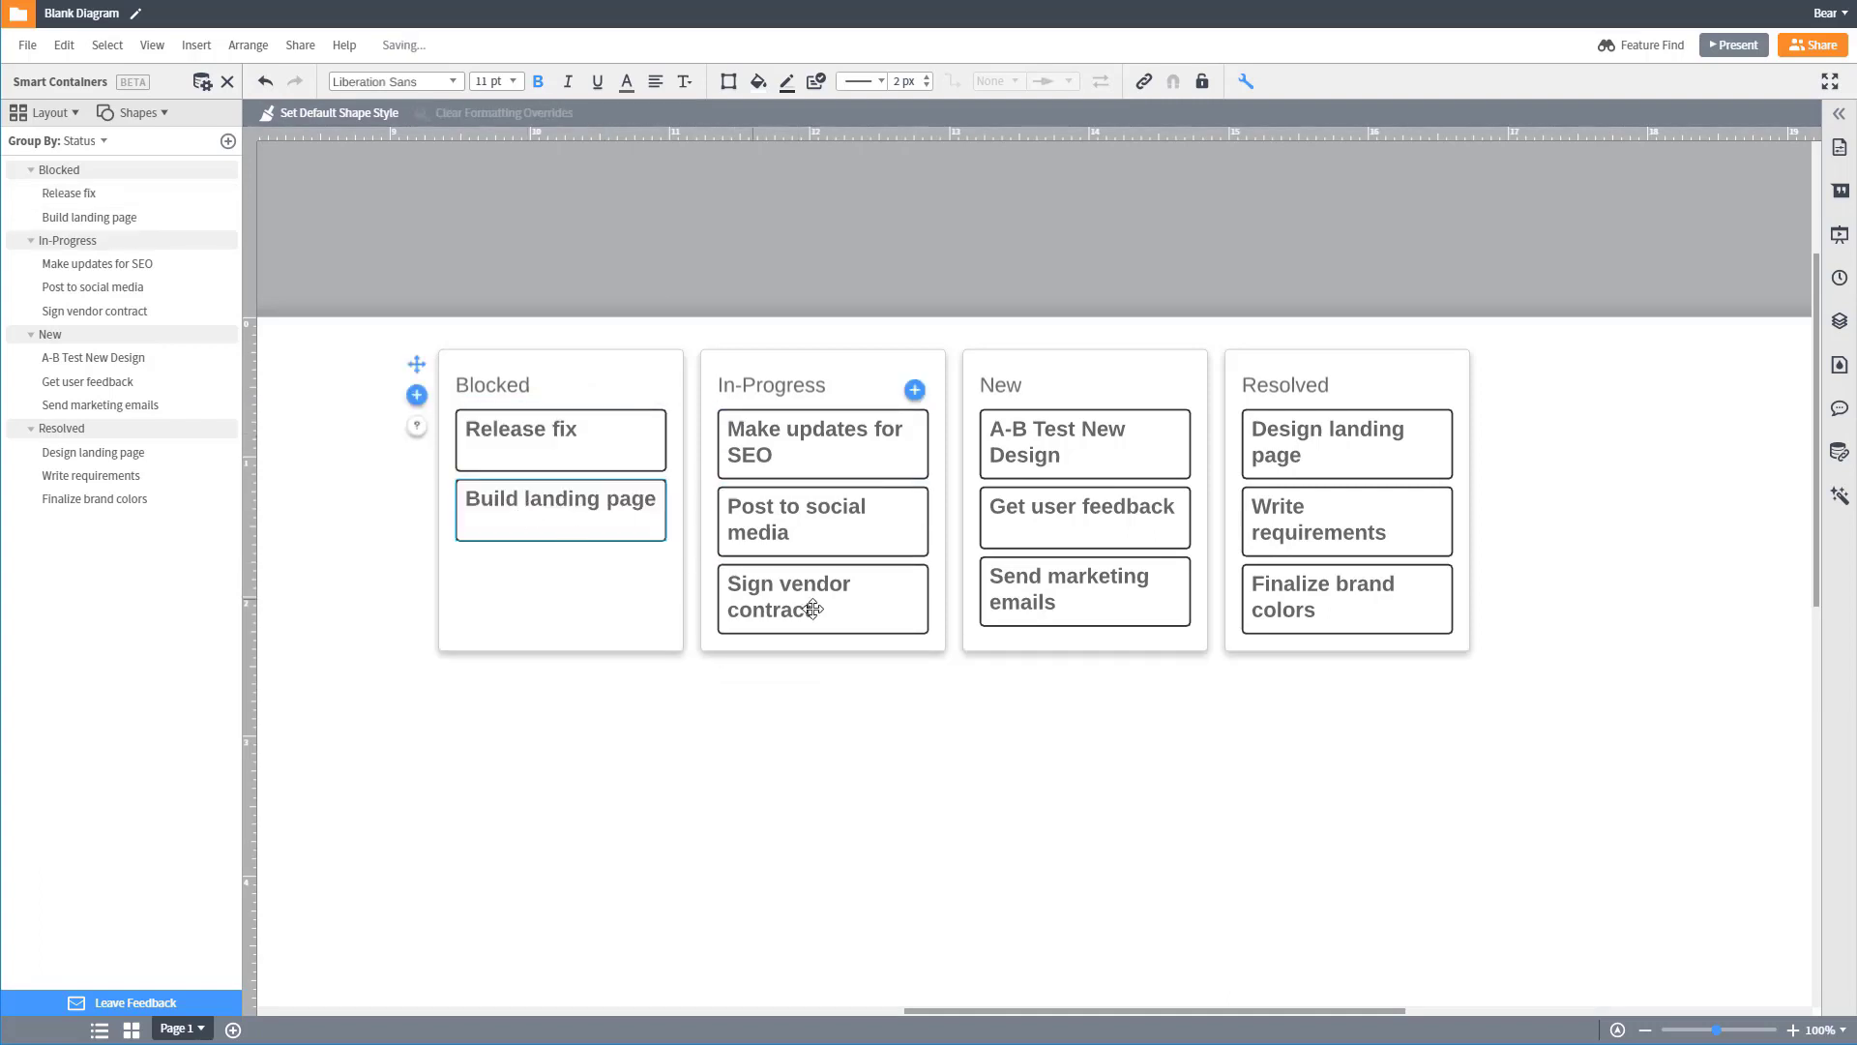
pyautogui.moveTo(800, 613); pyautogui.dragTo(563, 574)
# Step: Reorder the containers as New, In-Progress, Blocked, Resolved
pyautogui.moveTo(518, 365)
pyautogui.mouseDown()
pyautogui.moveTo(1248, 536)
pyautogui.moveTo(1228, 484)
pyautogui.mouseUp()
pyautogui.moveTo(996, 384)
pyautogui.mouseDown()
pyautogui.moveTo(538, 383)
pyautogui.moveTo(560, 385)
pyautogui.mouseUp()
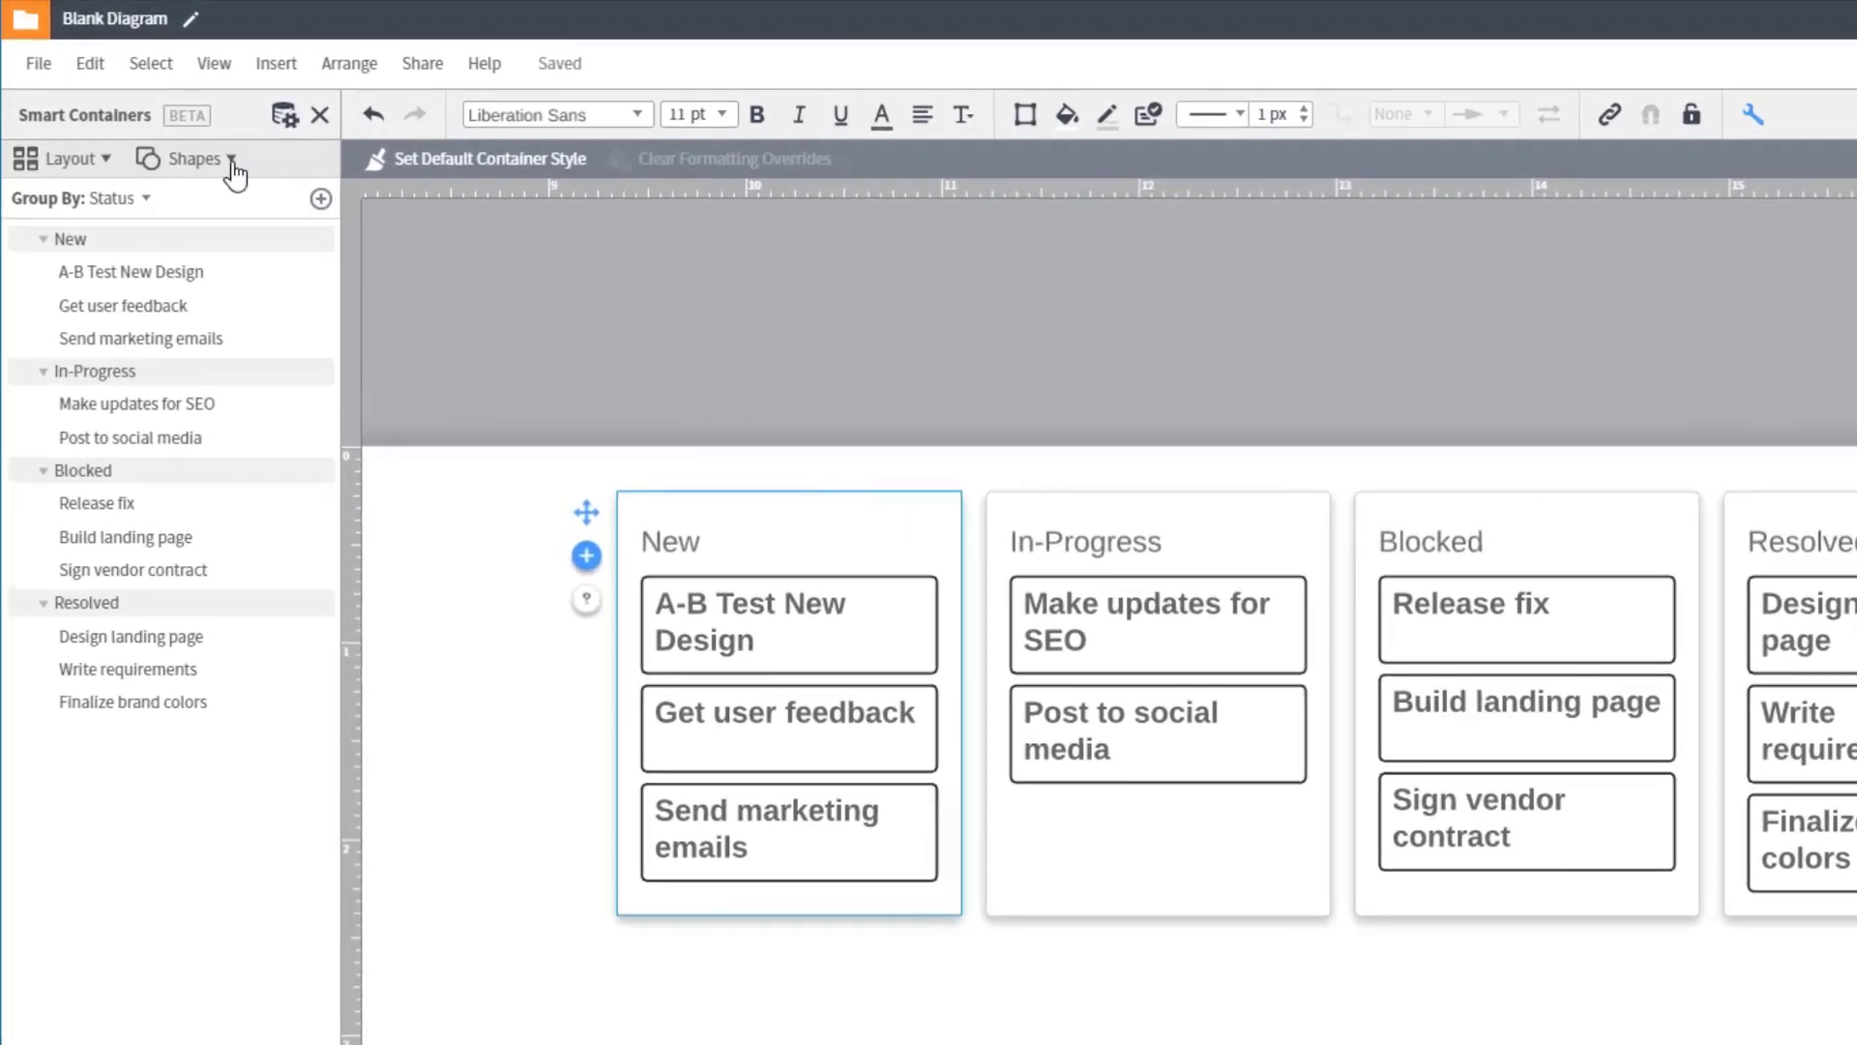
# Step: Show the Deadline field on the cards in addition to Project Name
pyautogui.click(231, 161)
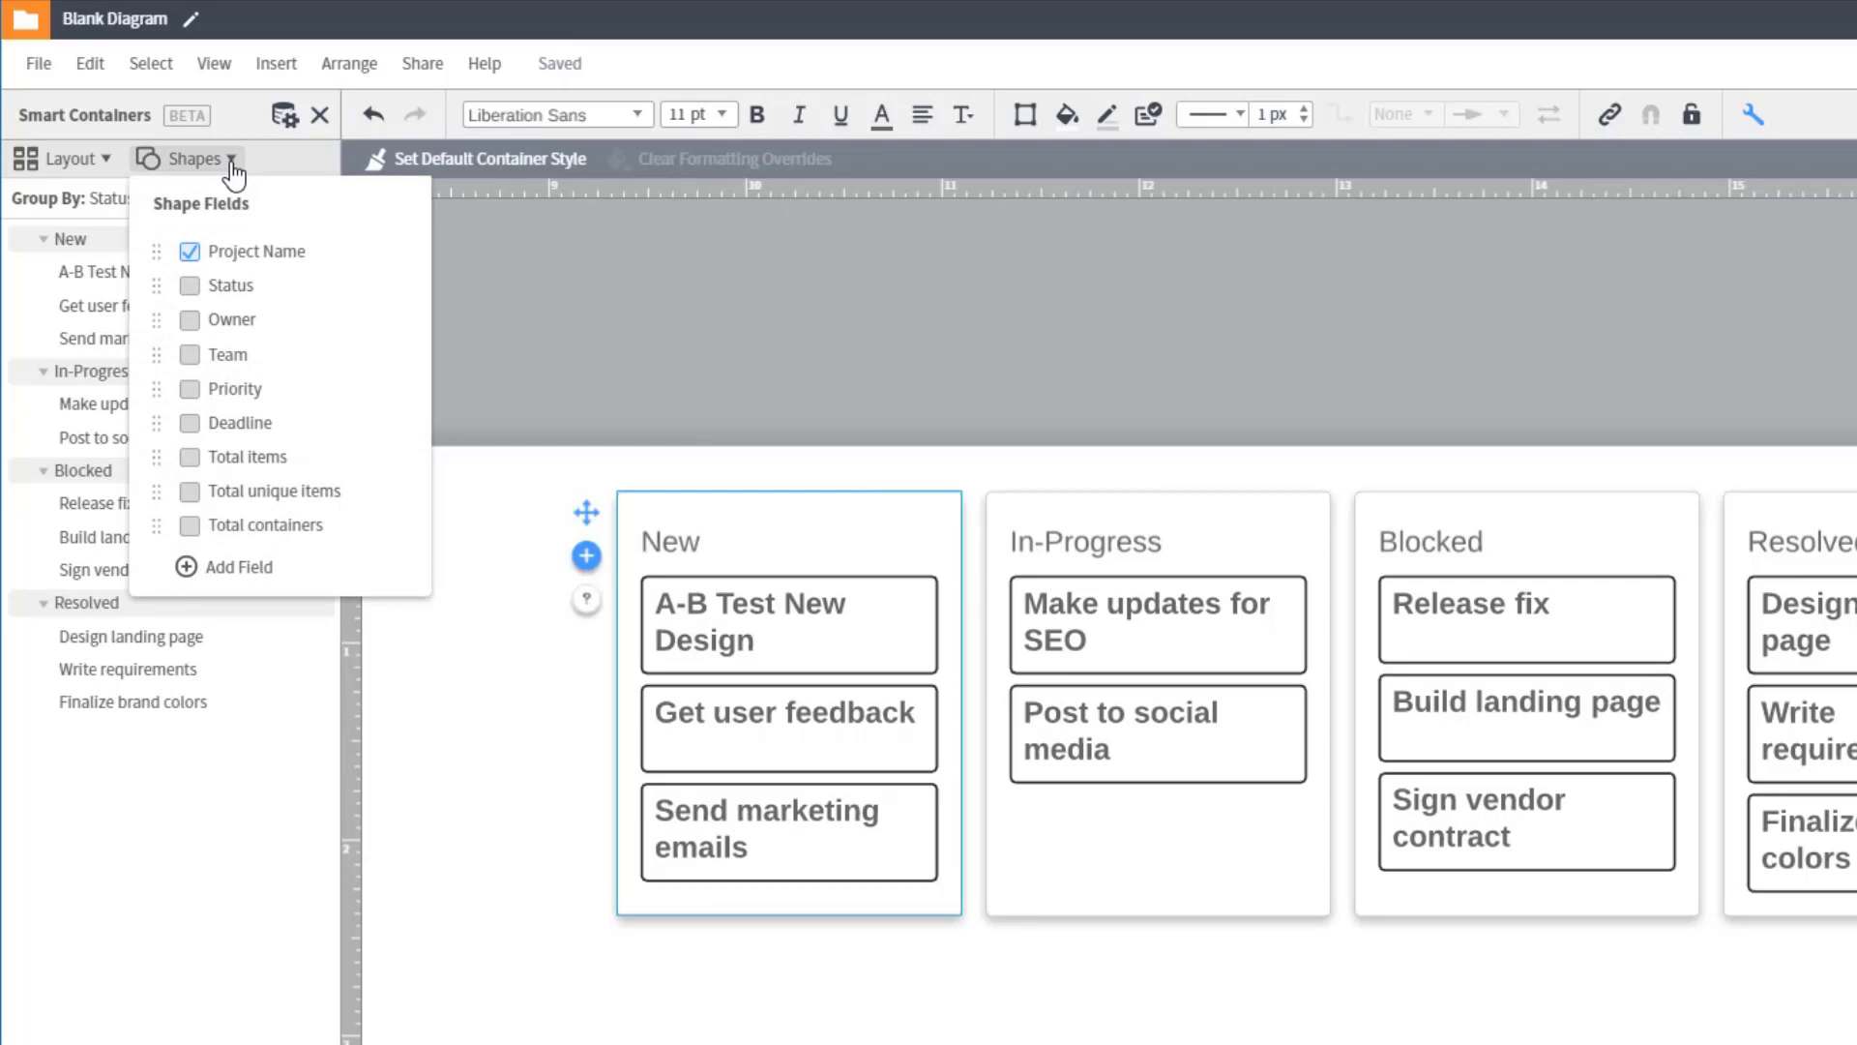
pyautogui.click(191, 424)
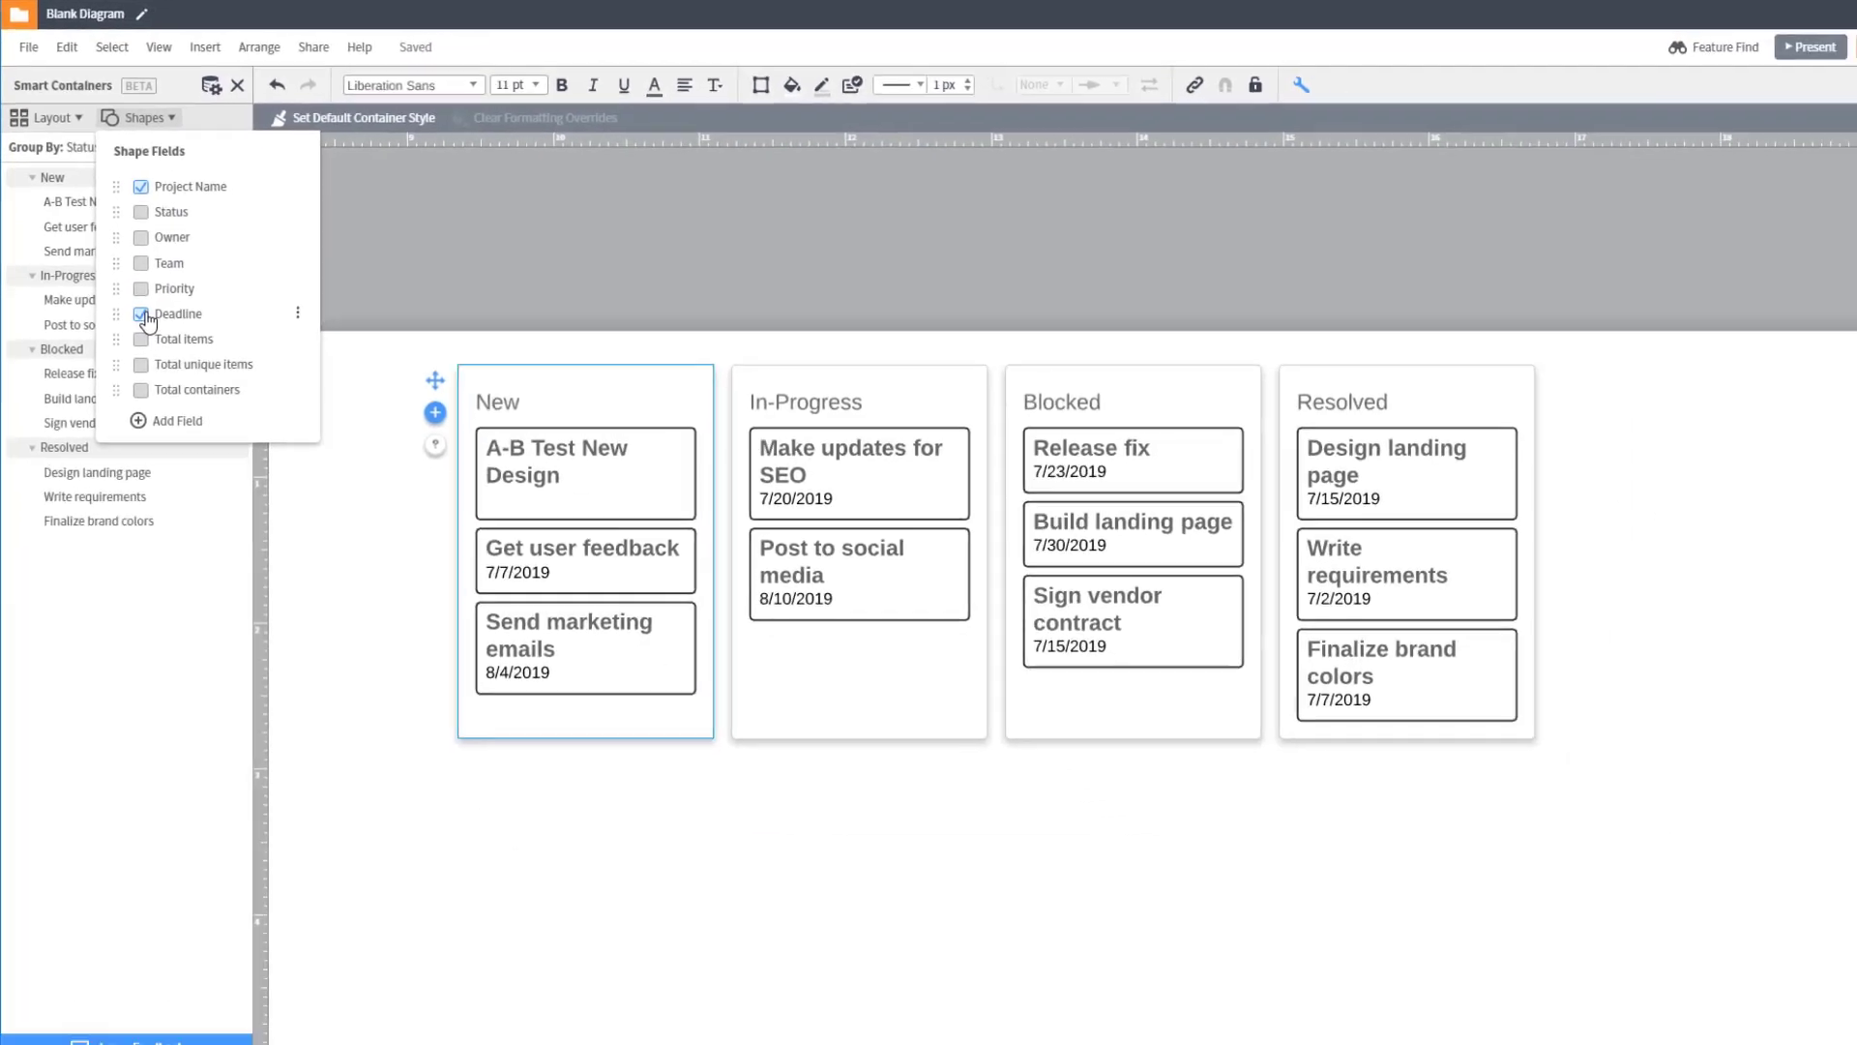
pyautogui.click(883, 664)
# Step: Delete the A-B Test New Design card from New and the Post to social media card from In-Progress
pyautogui.click(628, 473)
pyautogui.press('Delete')
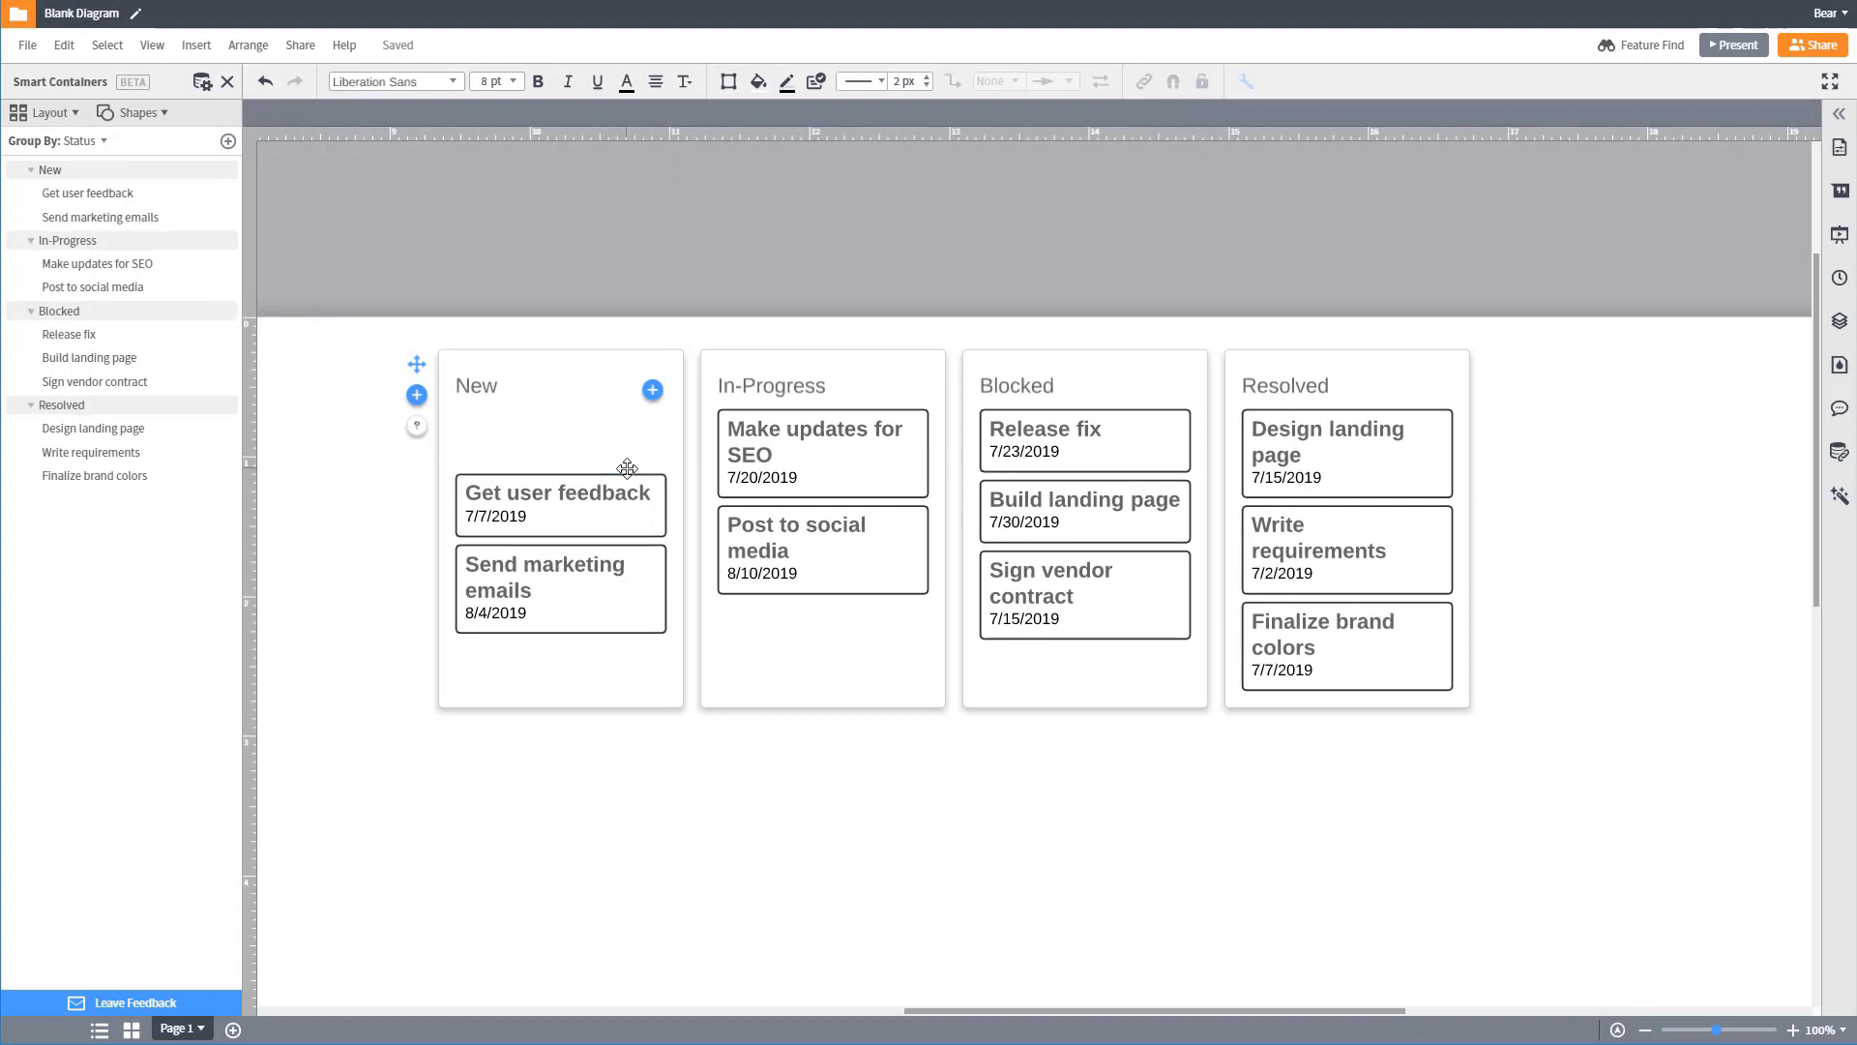
pyautogui.rightClick(834, 535)
pyautogui.click(858, 642)
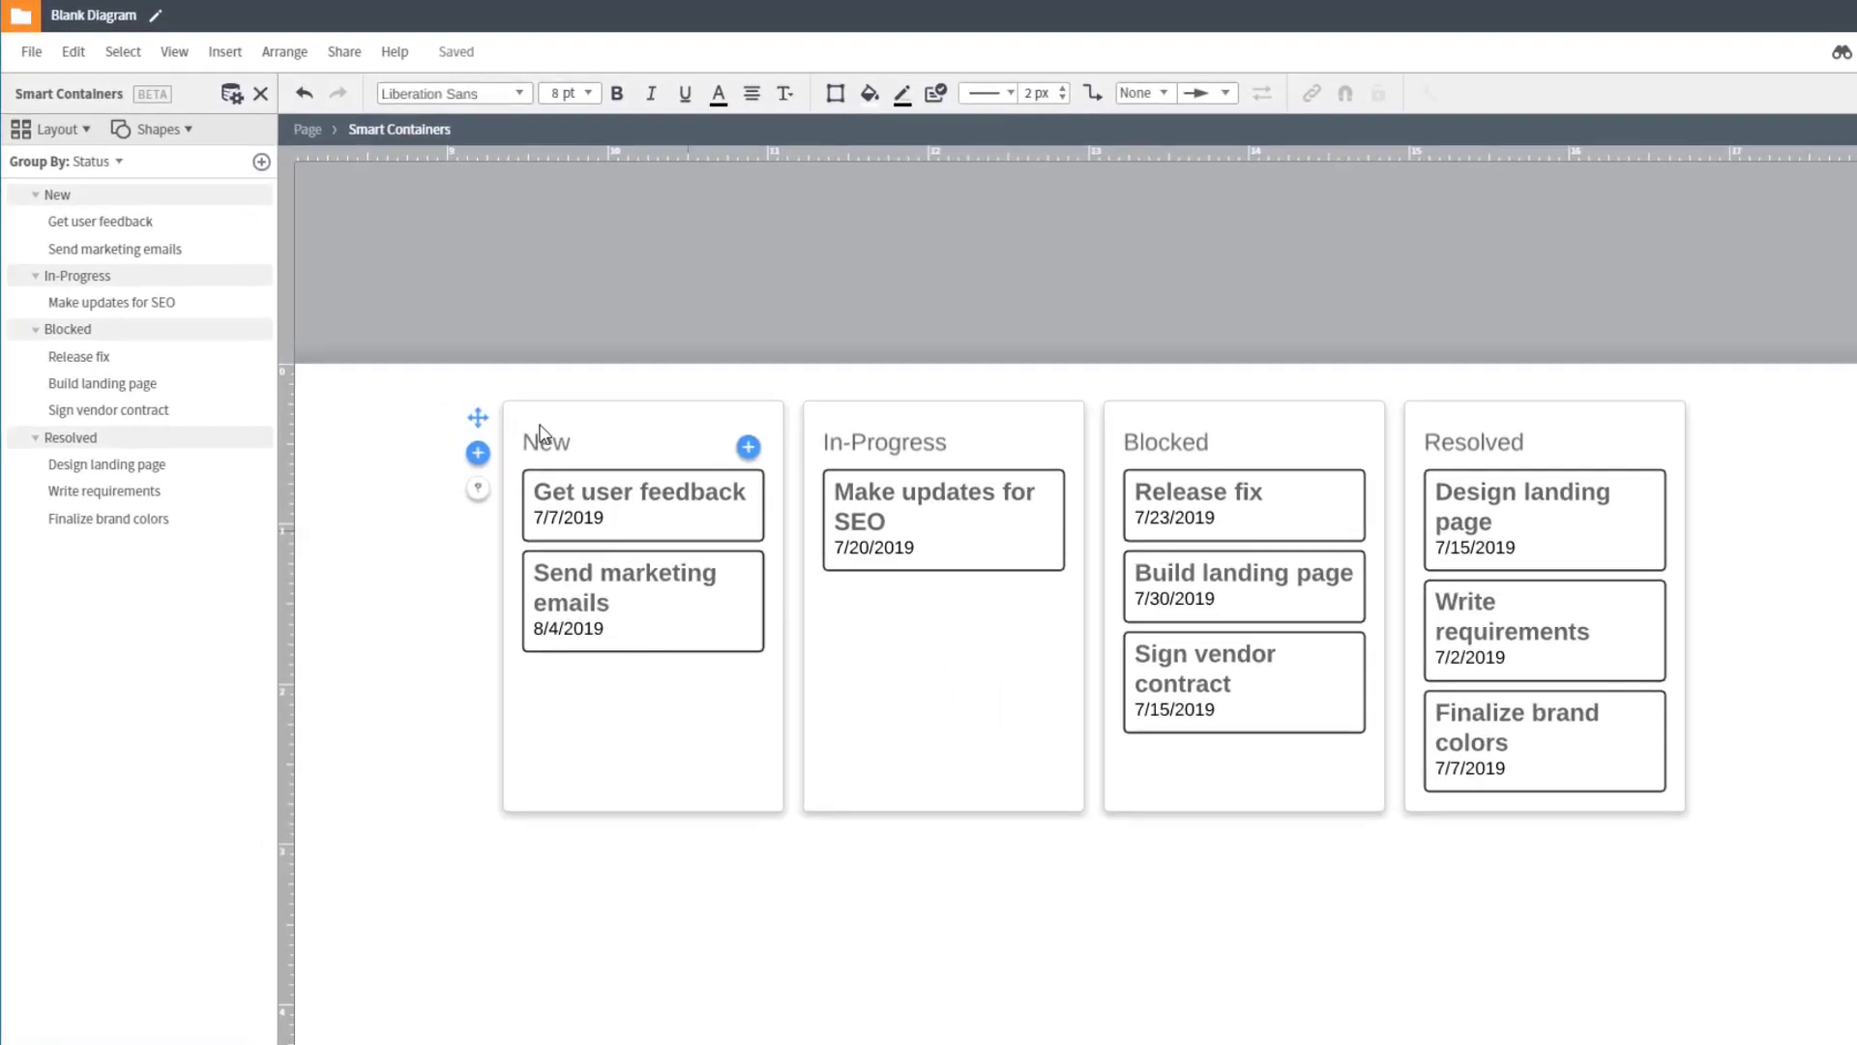
# Step: Group the smart containers by Team instead of Status
pyautogui.click(127, 175)
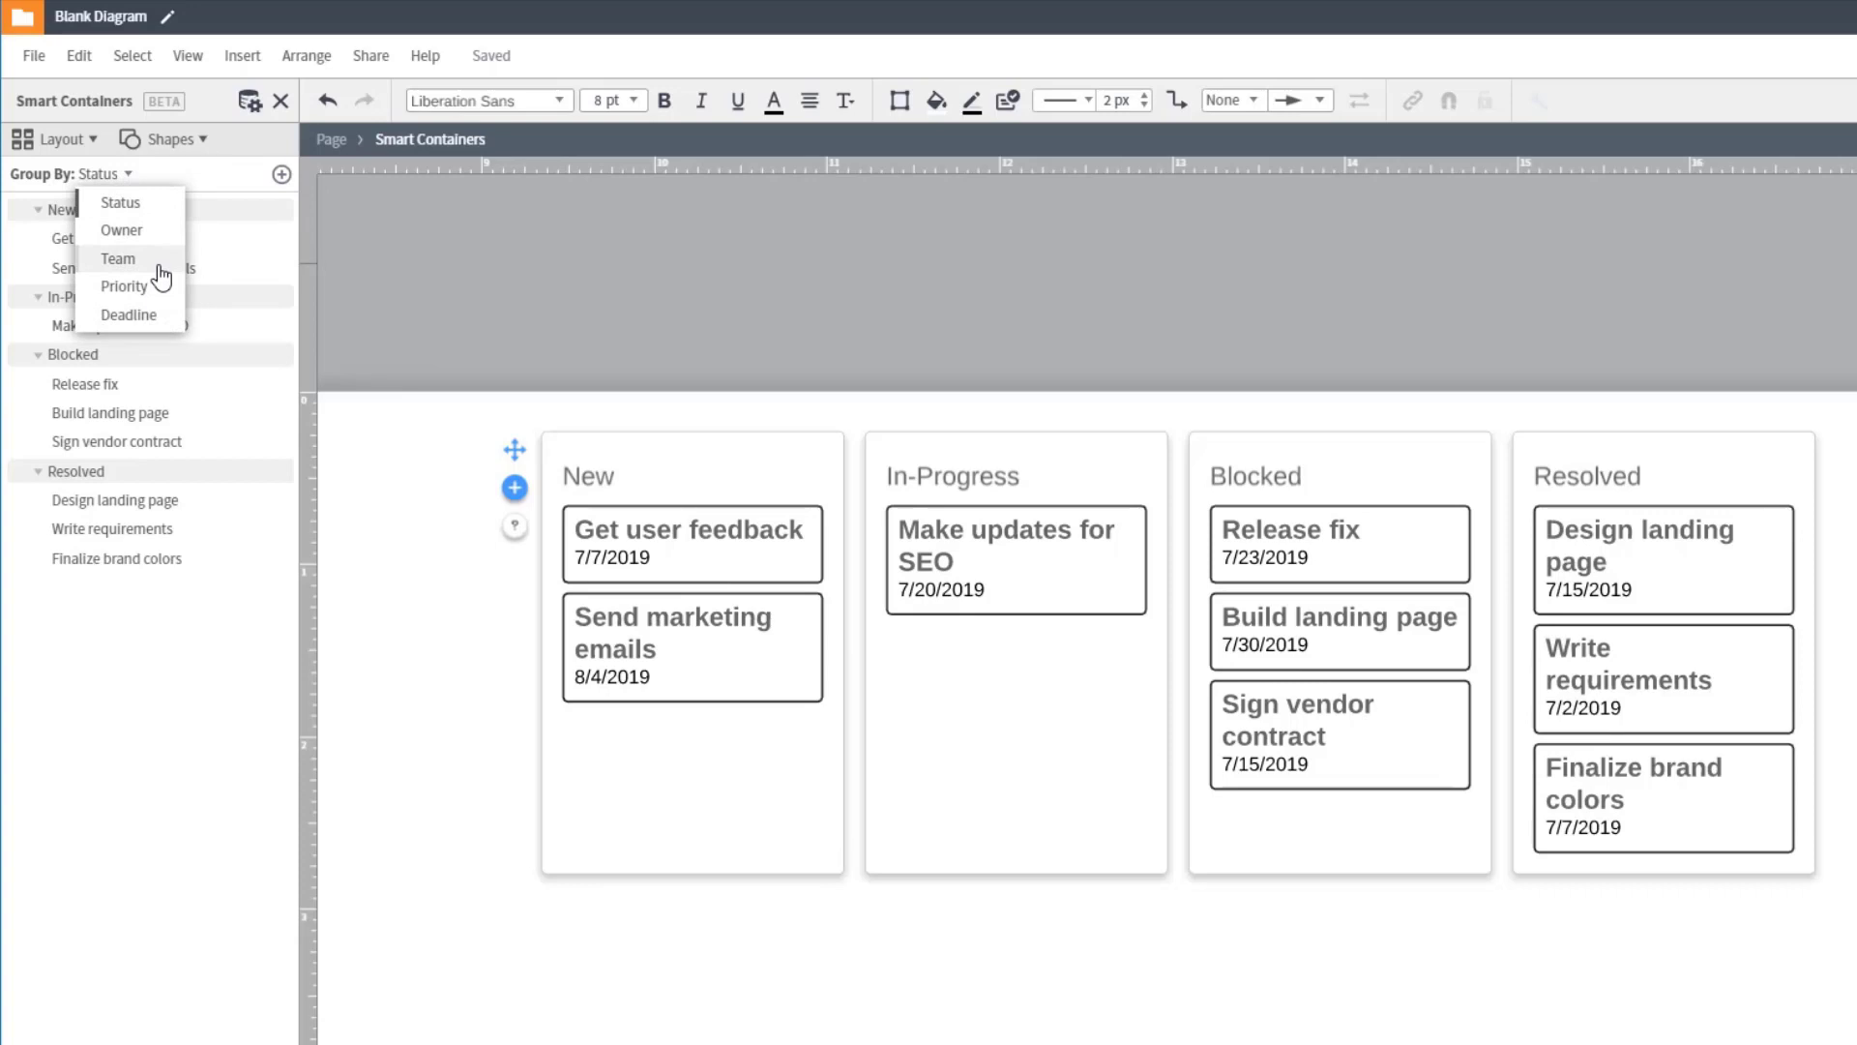
pyautogui.click(160, 268)
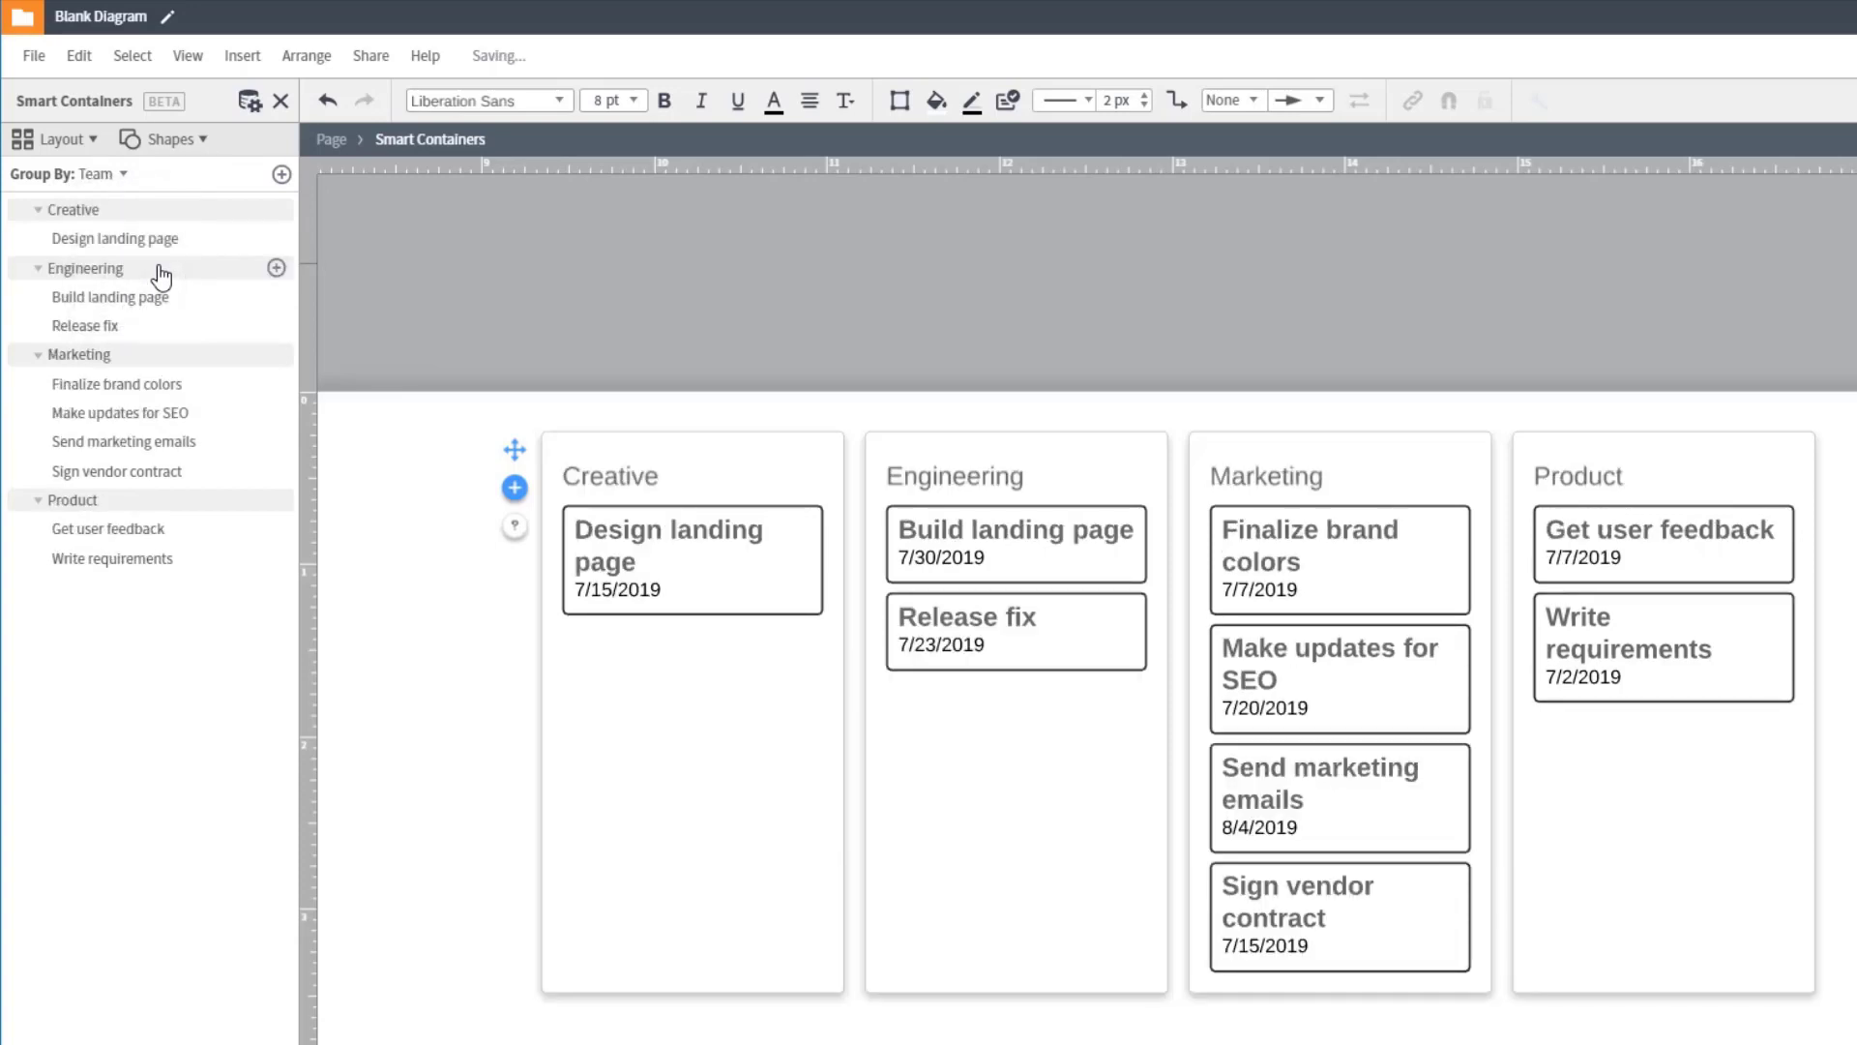